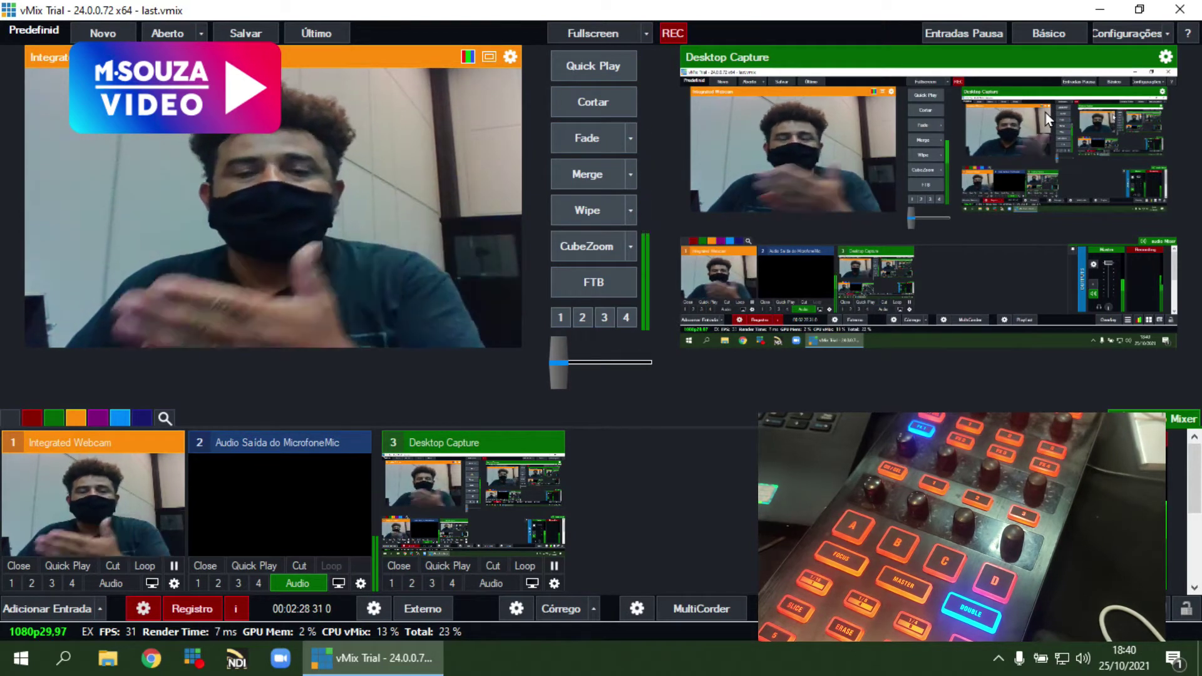
# Open the shortcuts section of the program settings.
pyautogui.click(1135, 32)
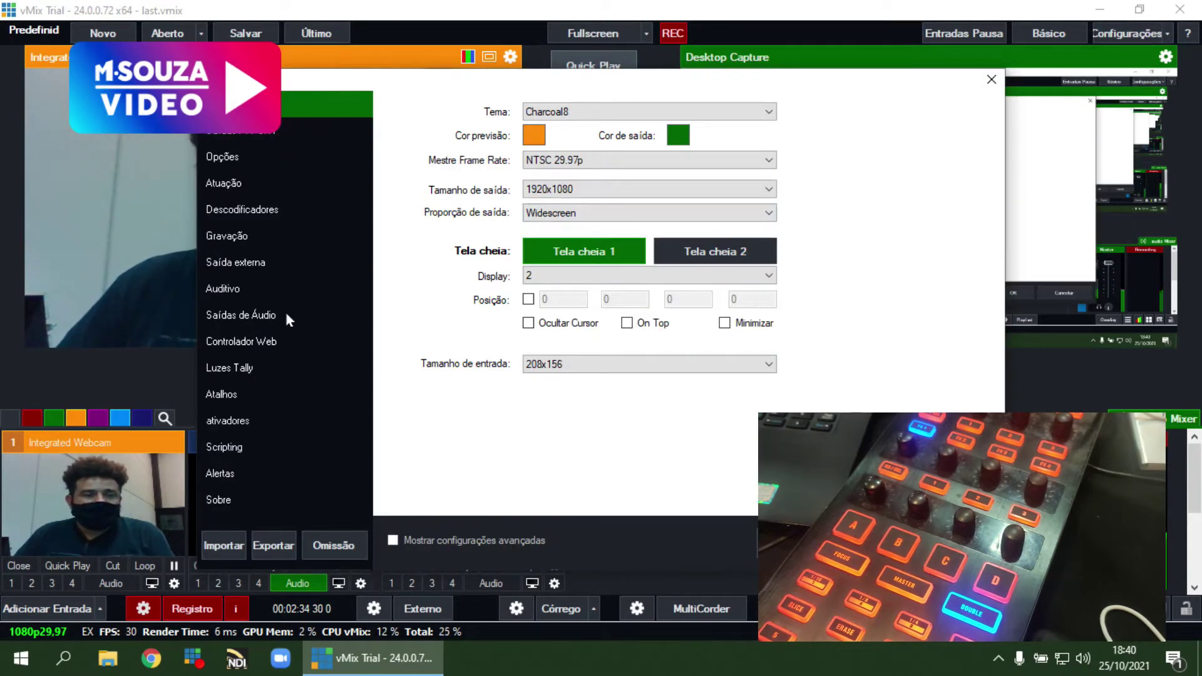
pyautogui.click(235, 395)
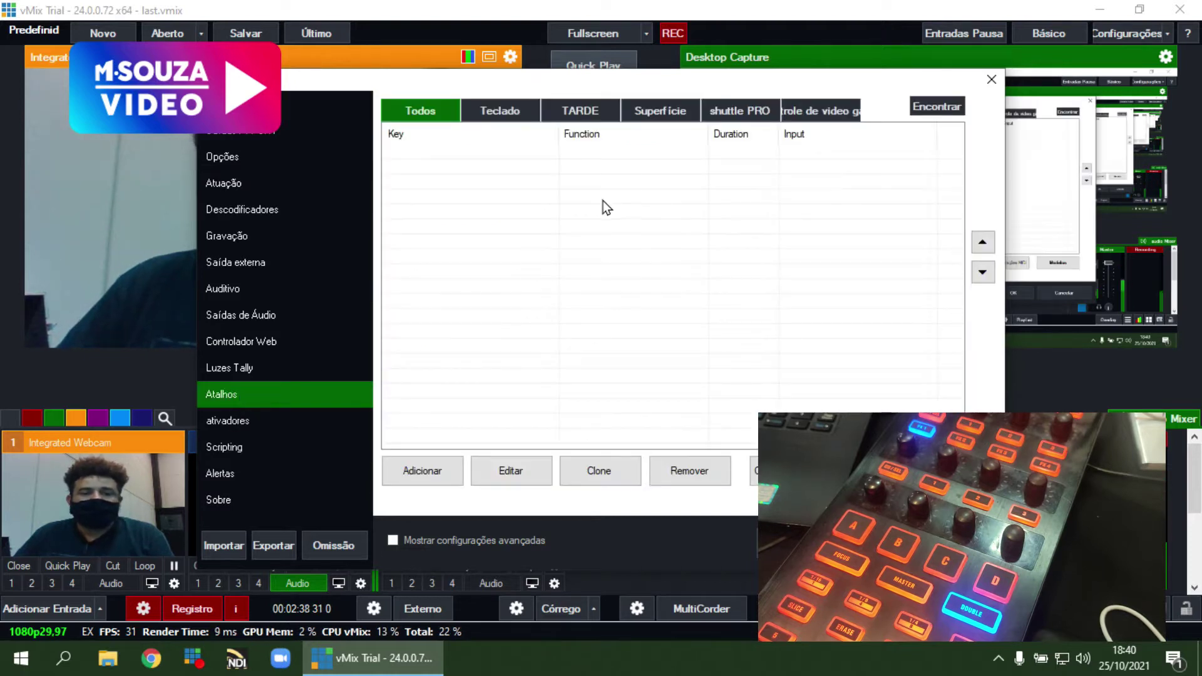
pyautogui.click(423, 471)
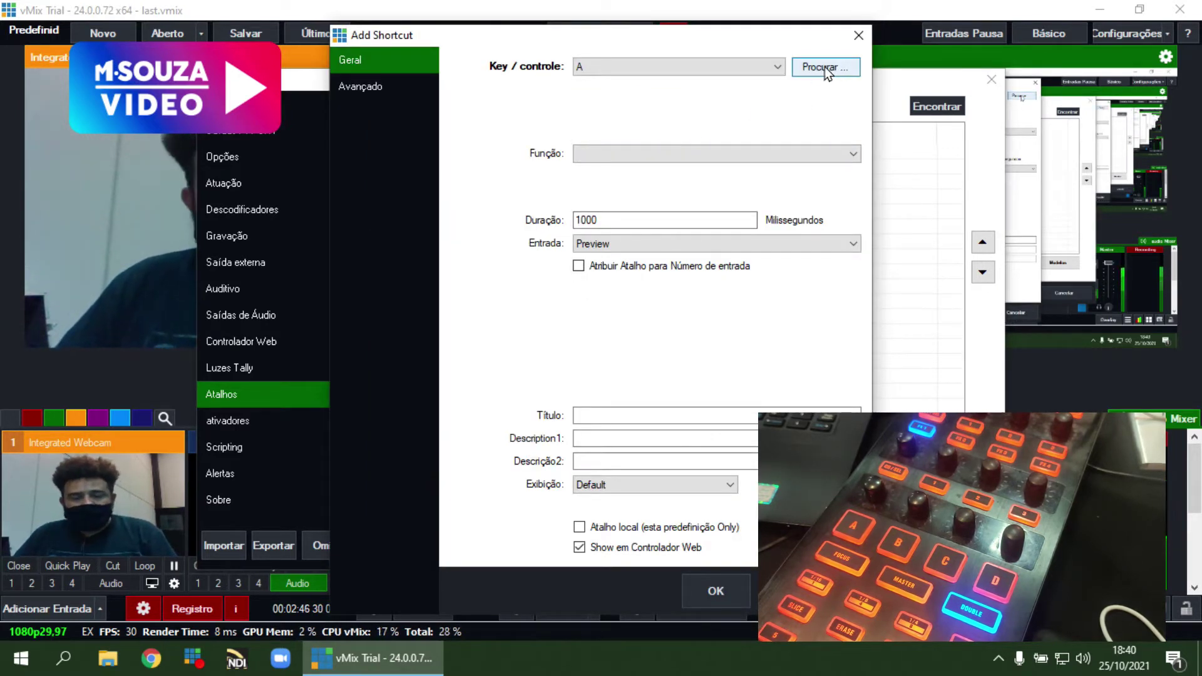
pyautogui.moveTo(720, 40); pyautogui.dragTo(990, 43)
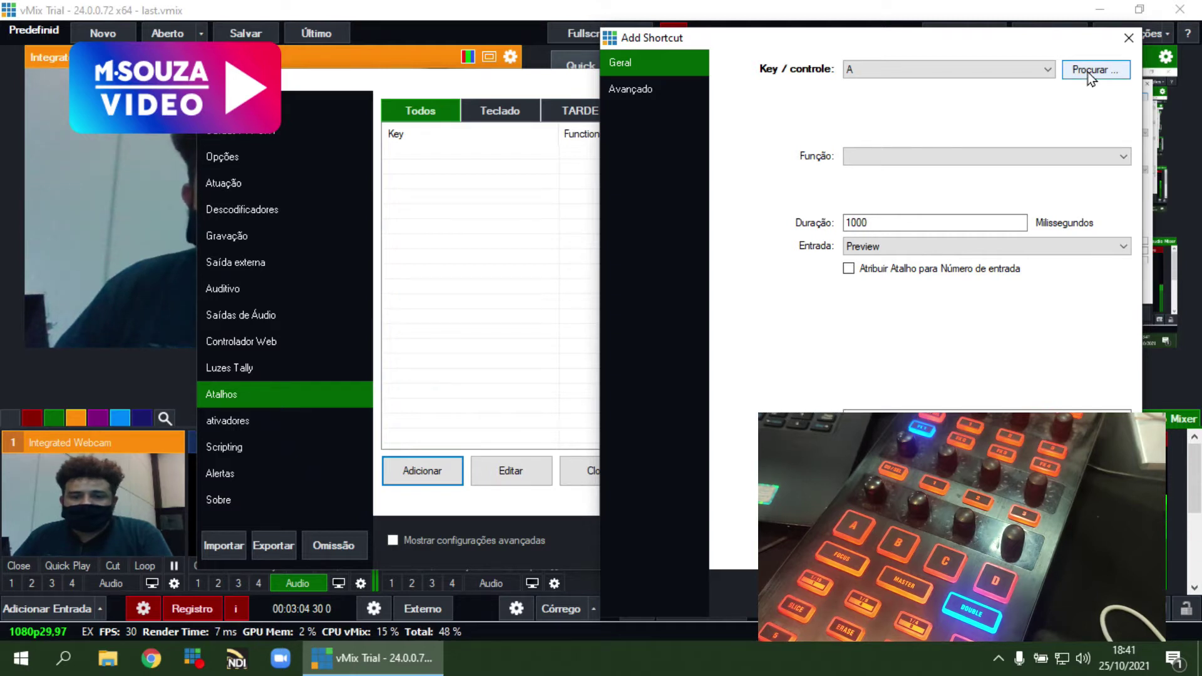
pyautogui.moveTo(1021, 43); pyautogui.dragTo(914, 46)
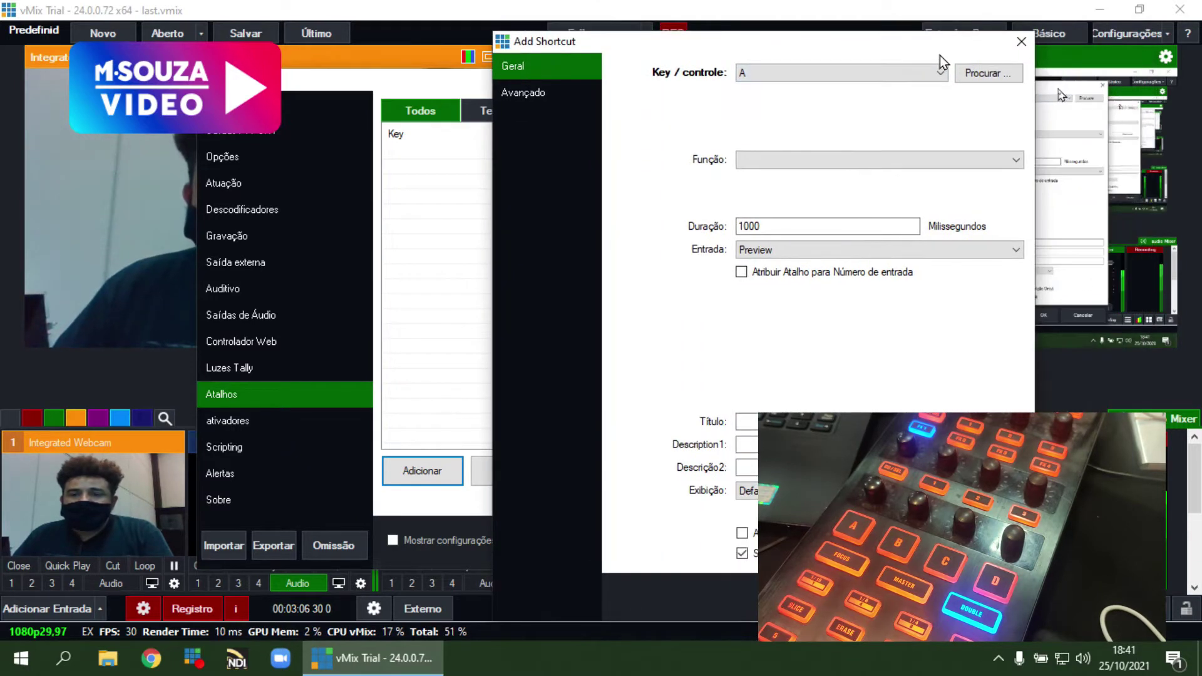
pyautogui.click(1017, 42)
# Enable the CMD DV-1 controller in the MIDI device settings.
pyautogui.click(794, 478)
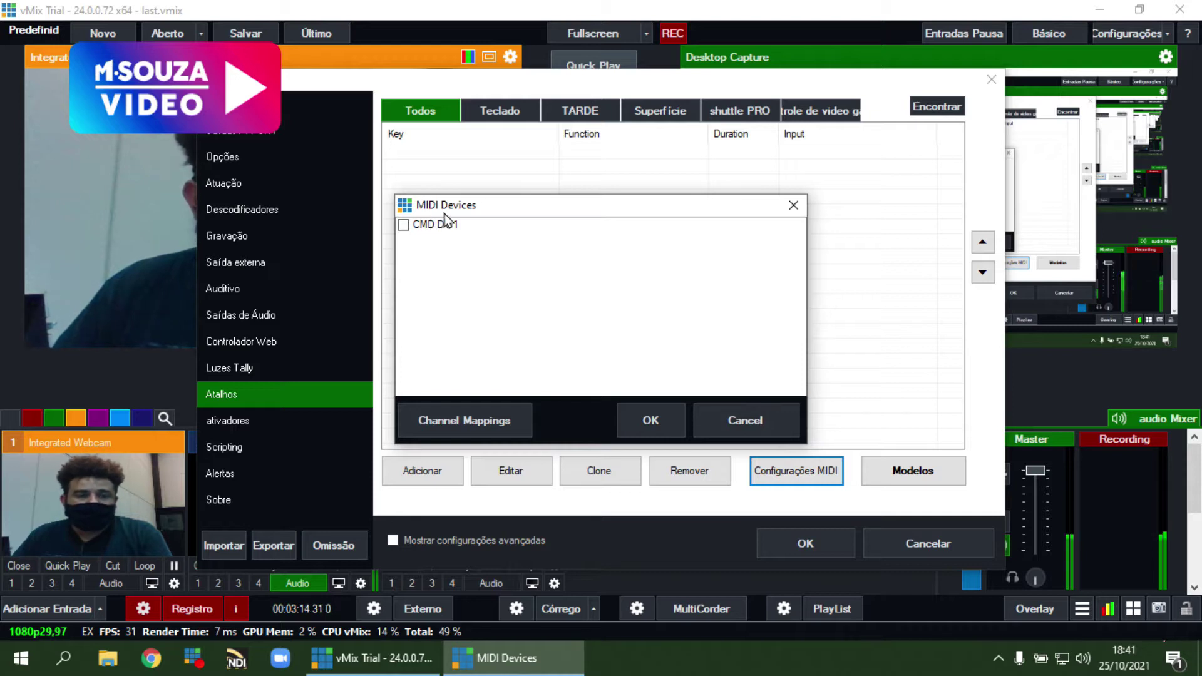
pyautogui.moveTo(451, 210); pyautogui.dragTo(539, 196)
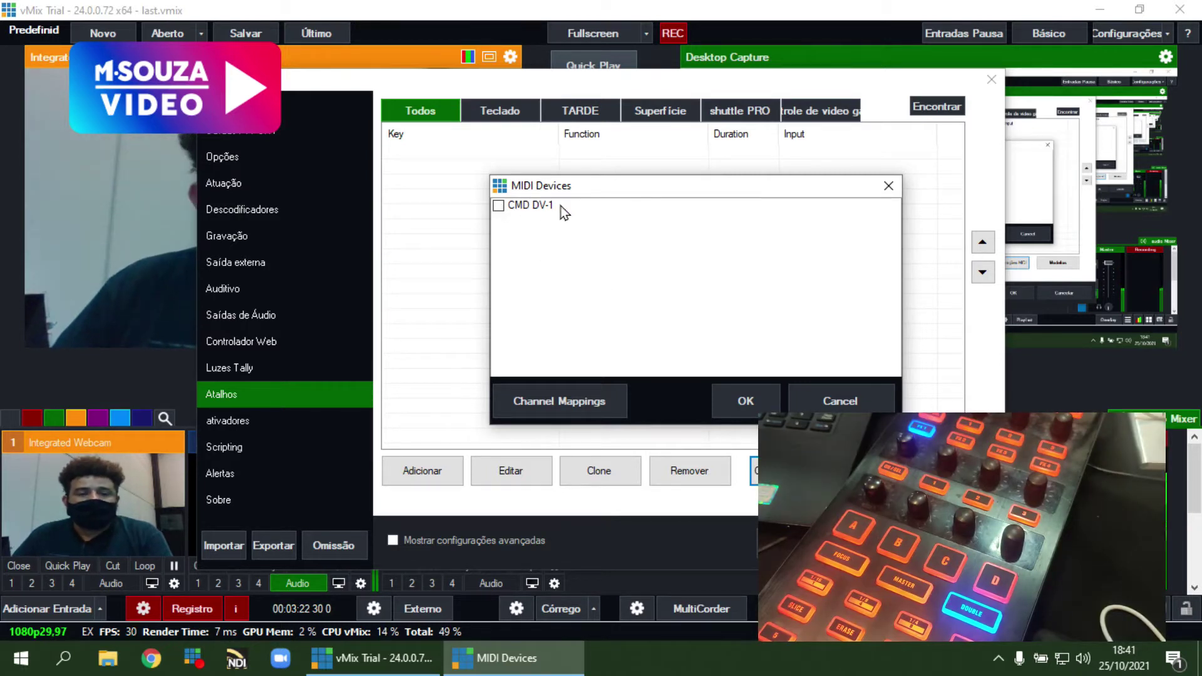
pyautogui.click(498, 207)
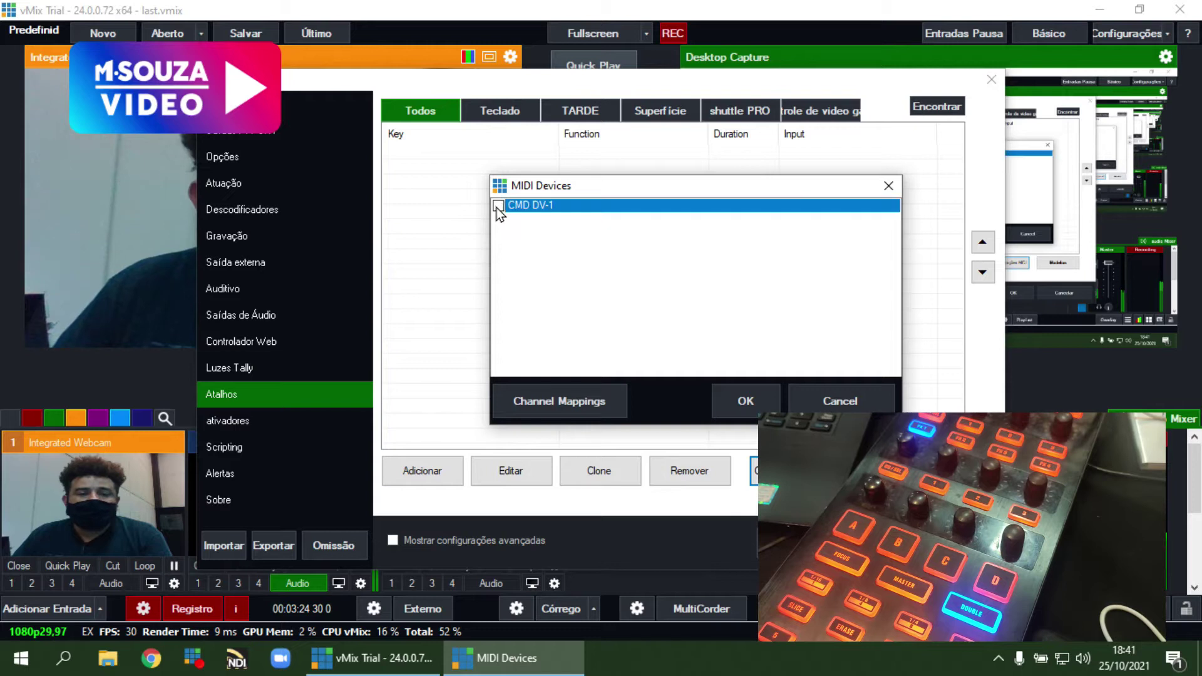
pyautogui.click(743, 403)
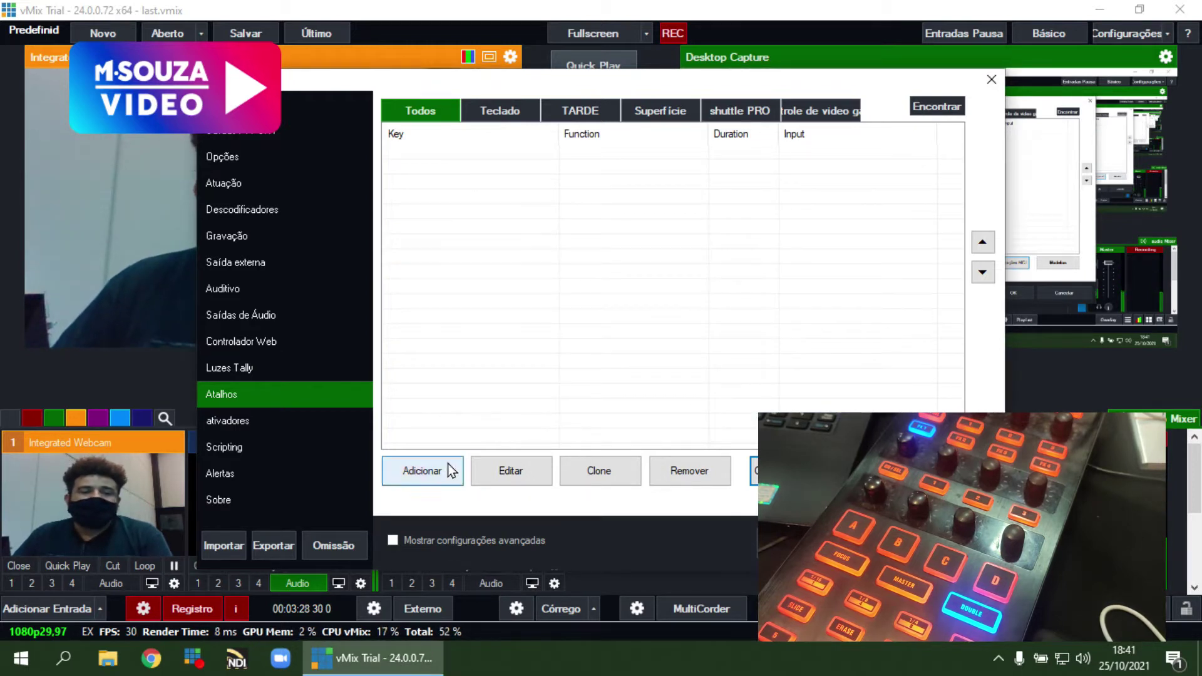
# Add a new shortcut and detect the controller knob as its control, MIDIControlChange on channel 7, note 67.
pyautogui.click(421, 470)
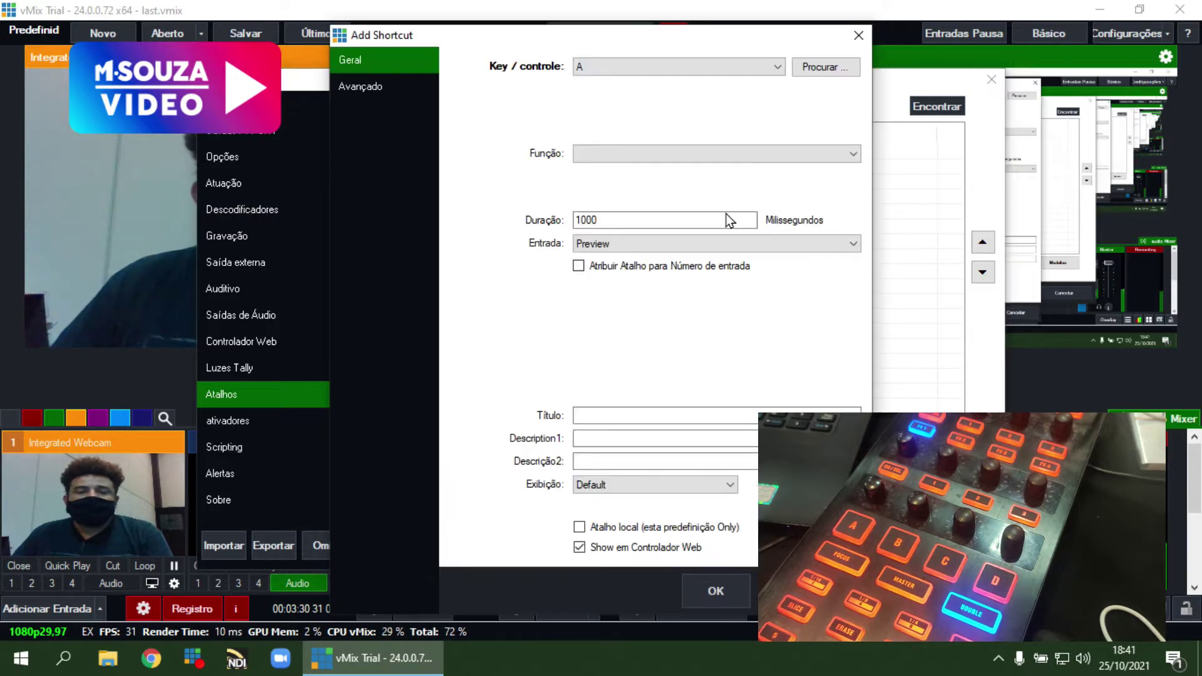
pyautogui.click(832, 67)
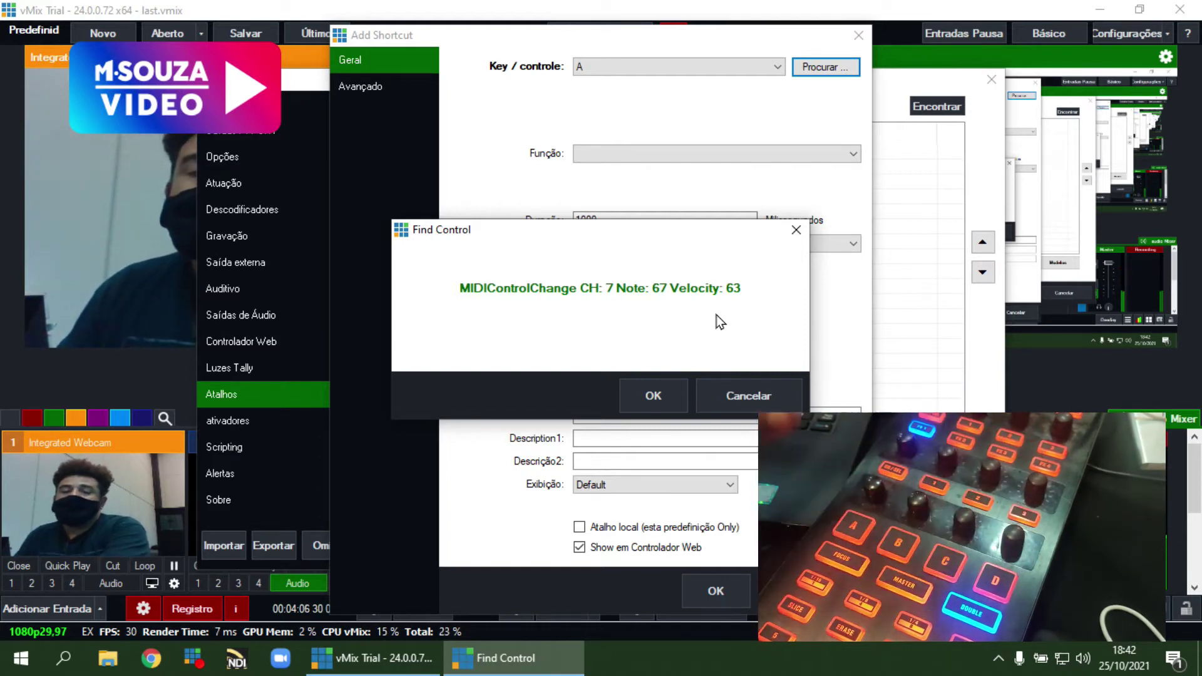
pyautogui.click(659, 389)
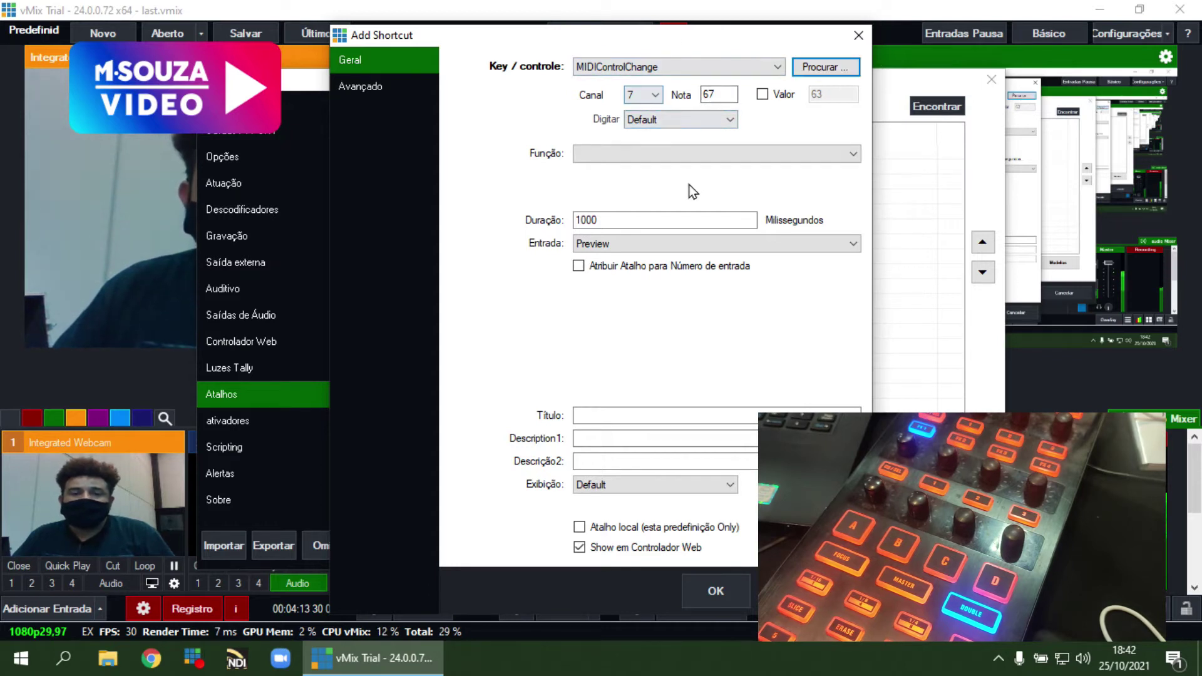
# Find functions matching "vol" and assign SetMasterVolume to the new shortcut.
pyautogui.click(659, 158)
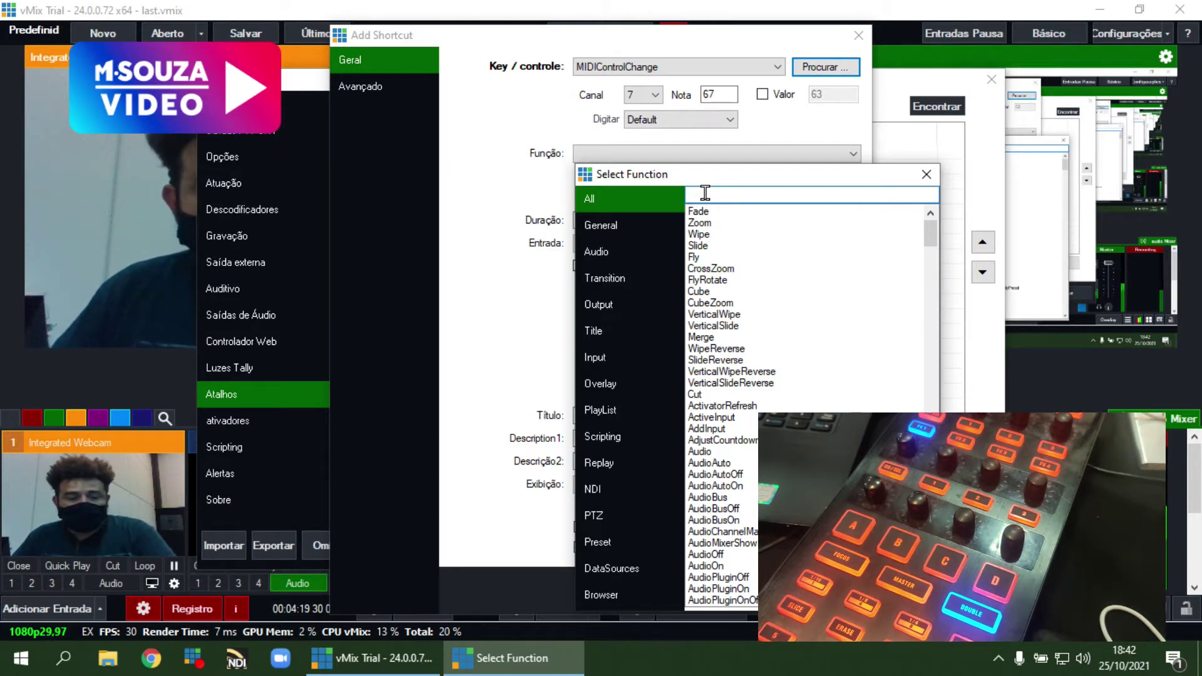
pyautogui.write('vol')
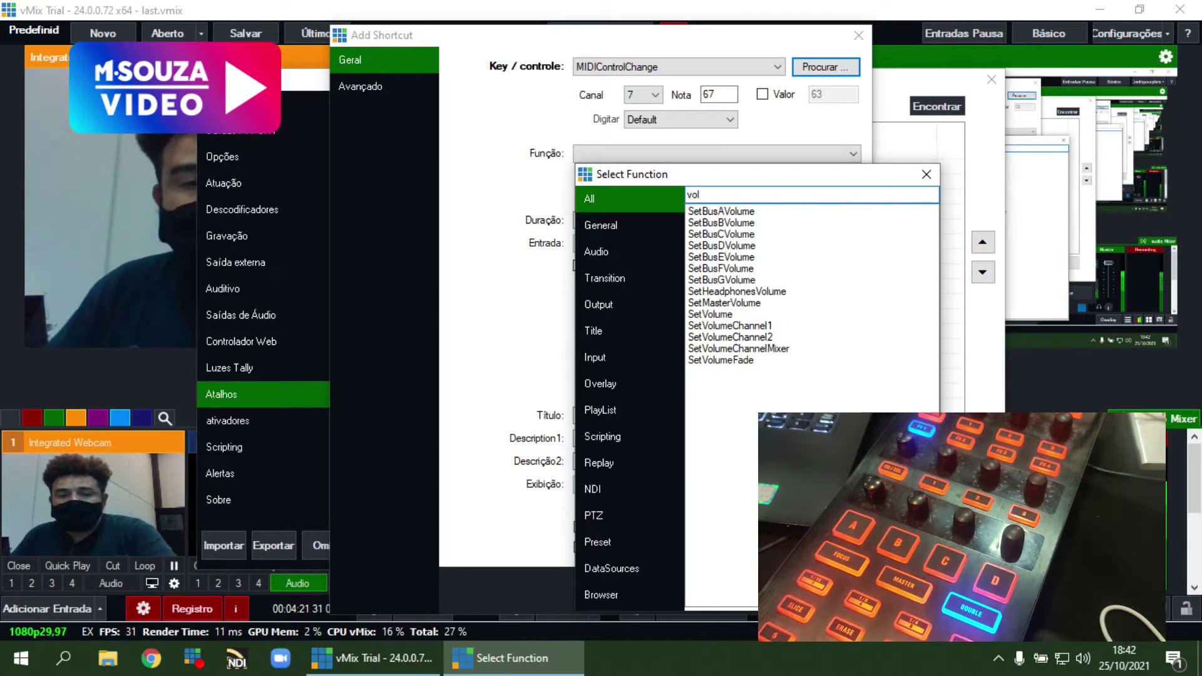
pyautogui.doubleClick(735, 303)
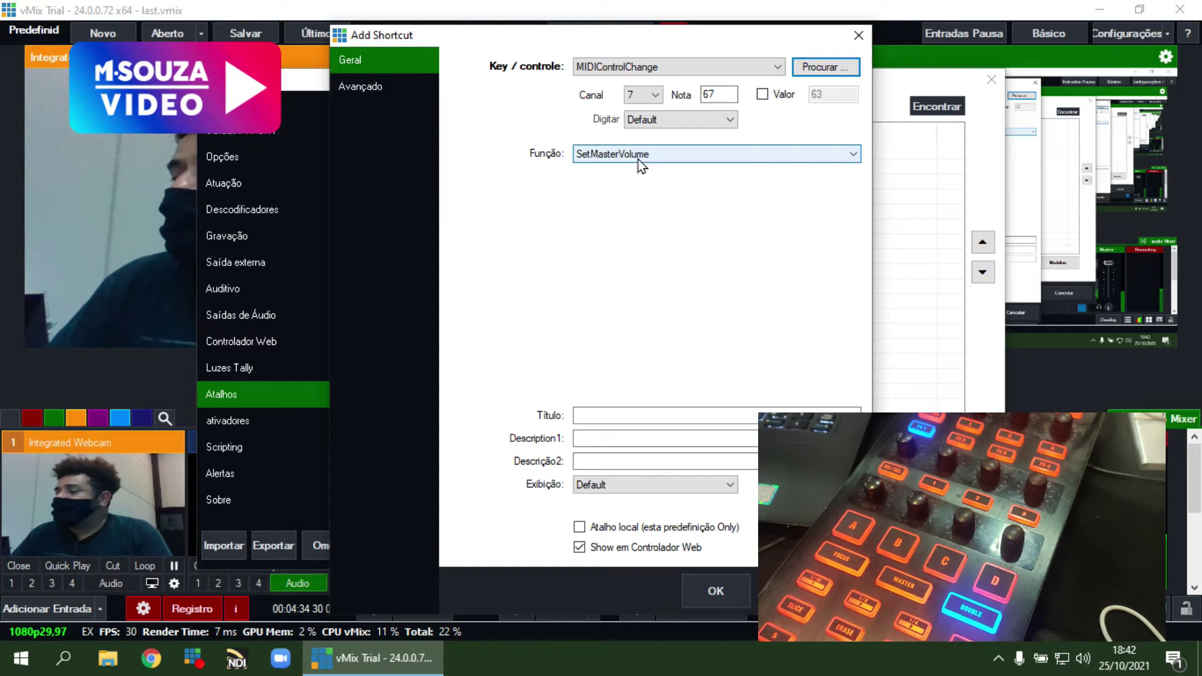
# Title the shortcut "ksakljflç" and save it to the shortcut list.
pyautogui.click(597, 414)
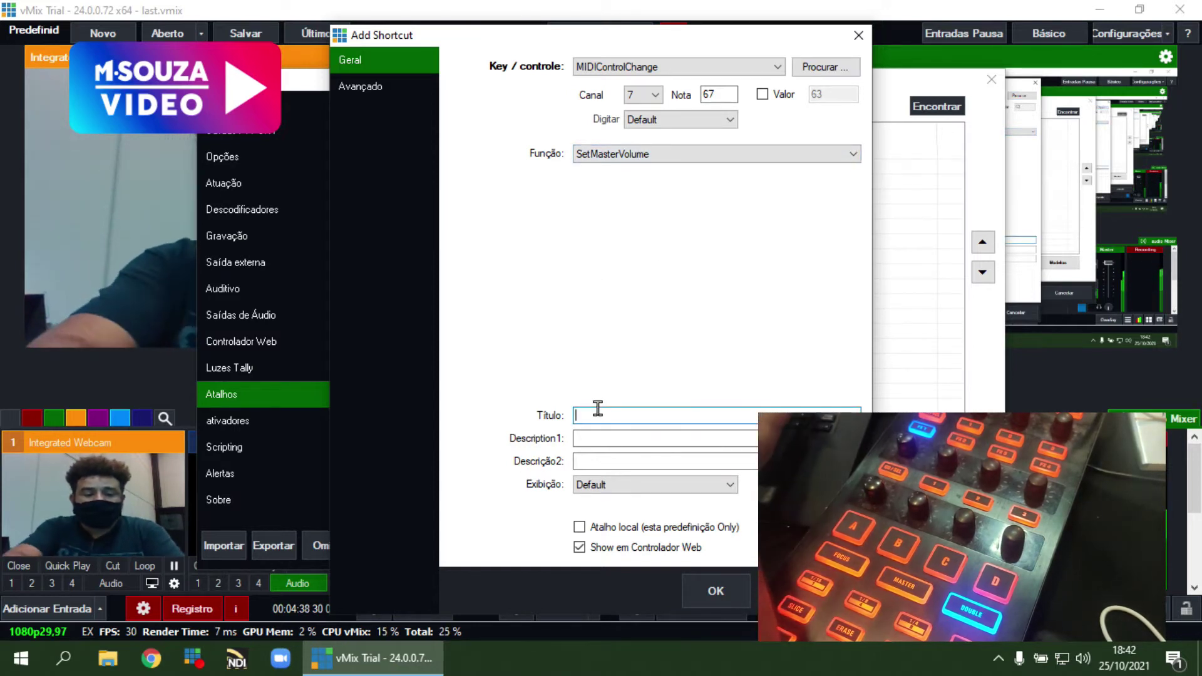
pyautogui.write('ksakljflç')
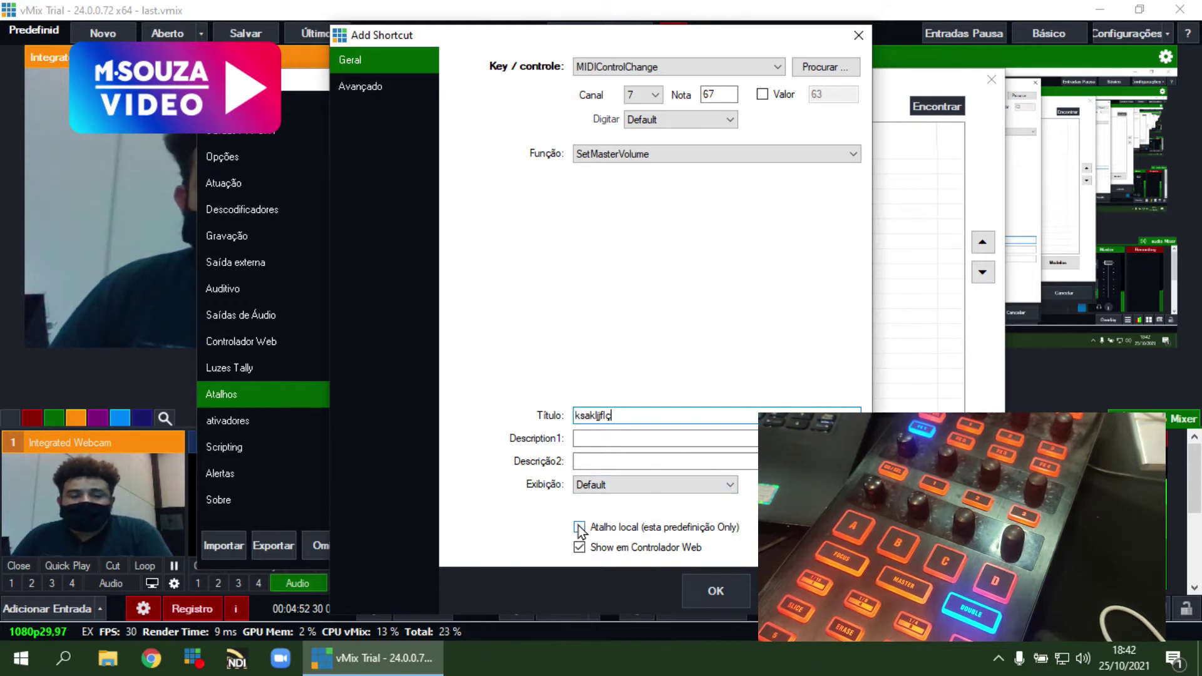
pyautogui.click(715, 591)
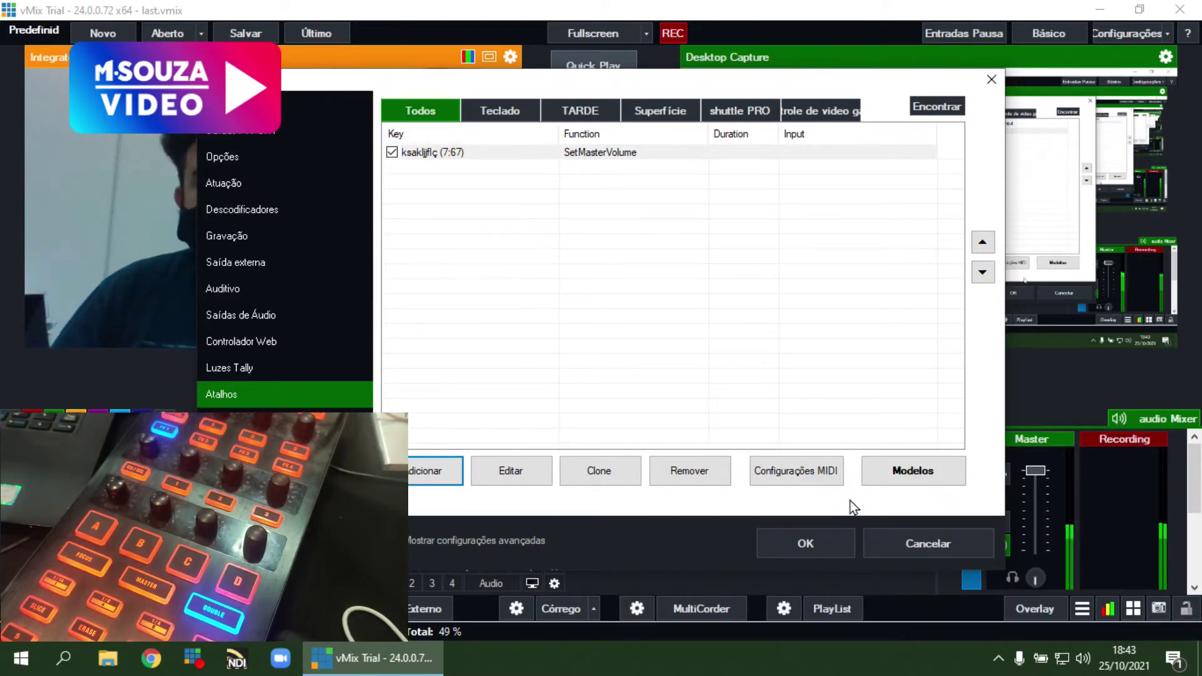
# Apply the settings and lower the Master volume fader in the audio mixer to about half.
pyautogui.click(807, 542)
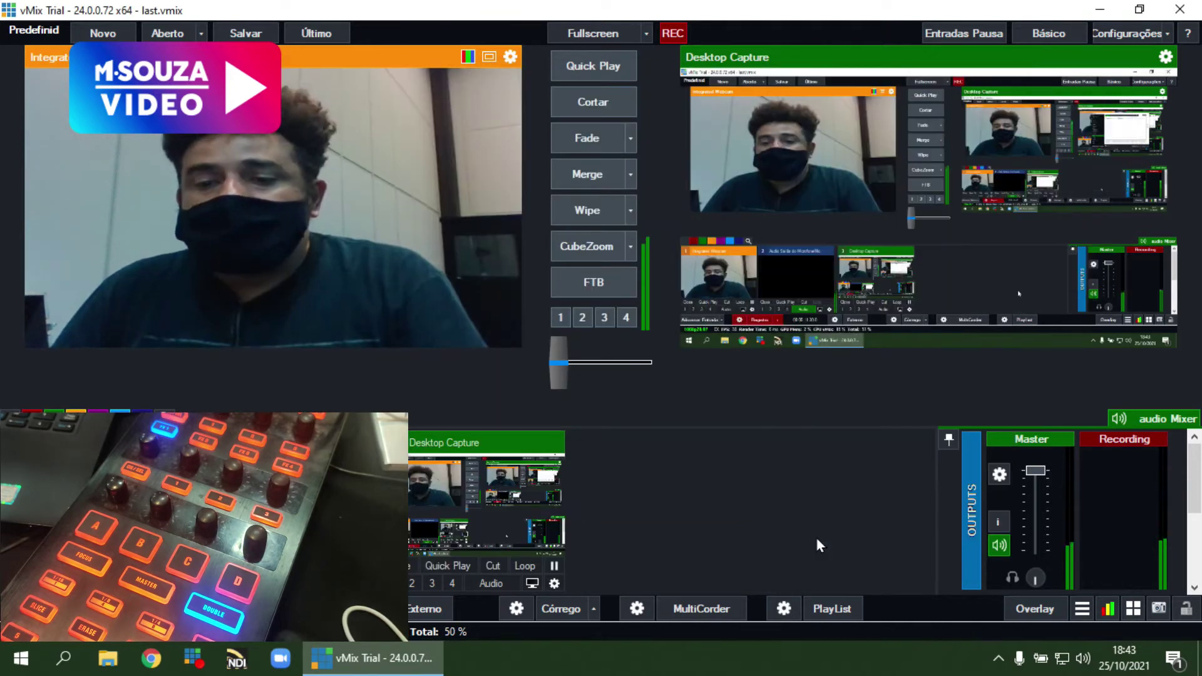
pyautogui.moveTo(1046, 460); pyautogui.dragTo(1019, 499)
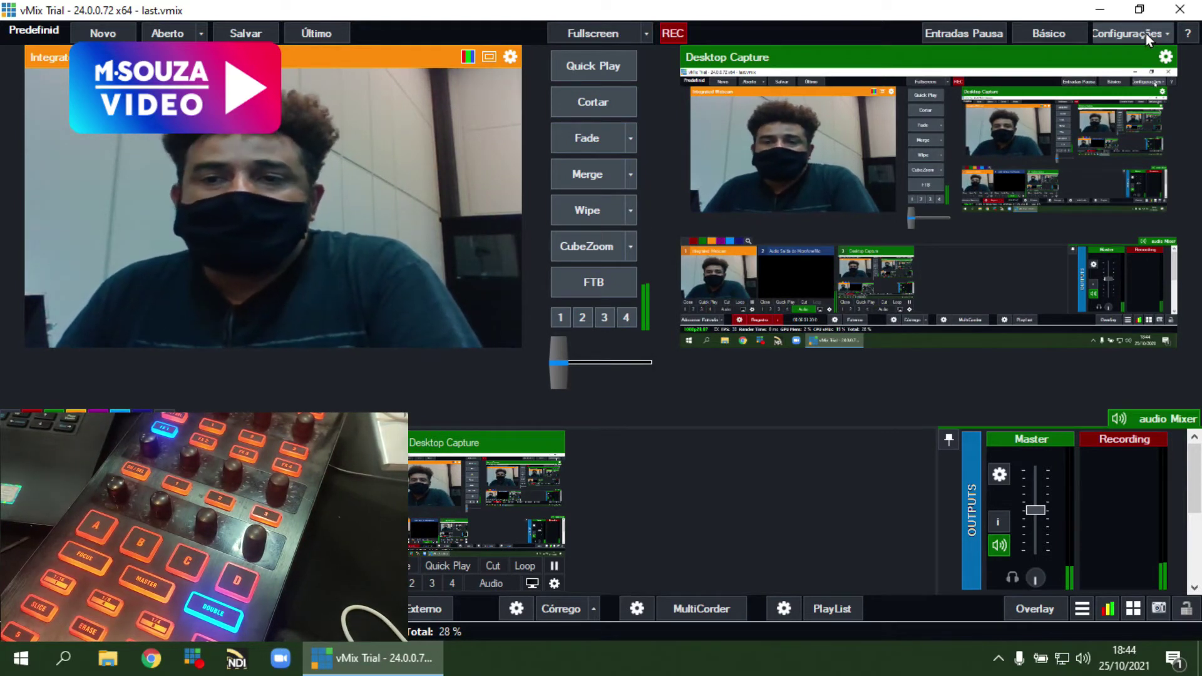
# Edit the SetMasterVolume shortcut to use the JogWheel control type and apply the settings.
pyautogui.click(1144, 32)
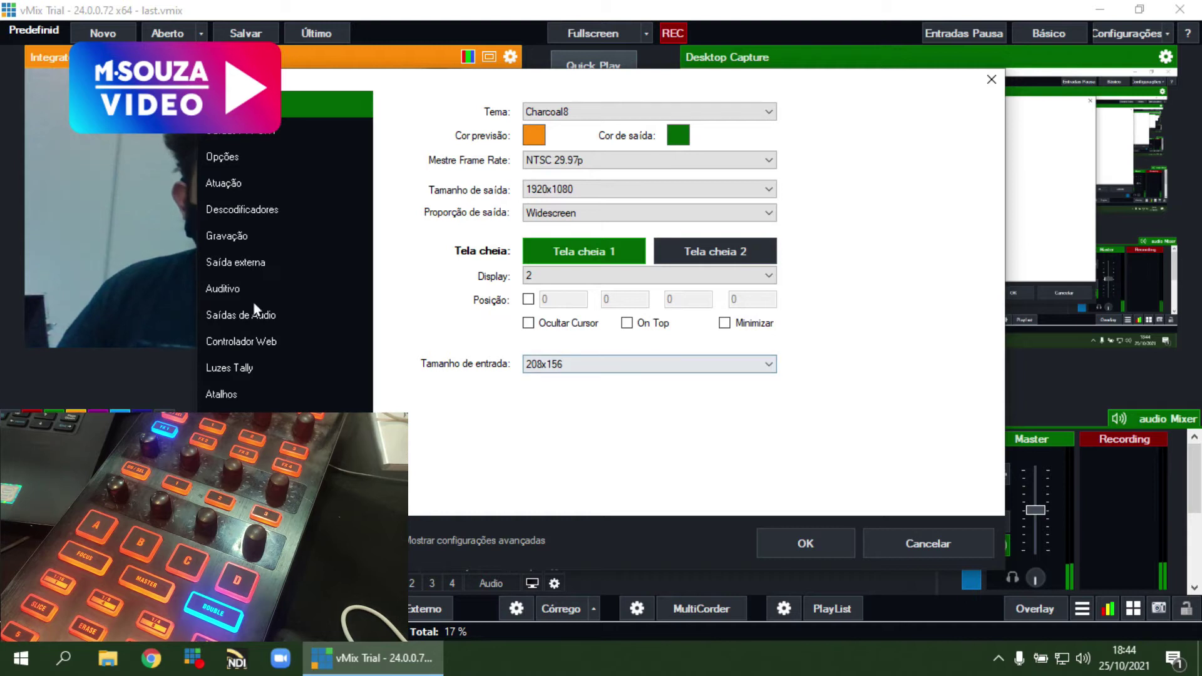
pyautogui.click(213, 394)
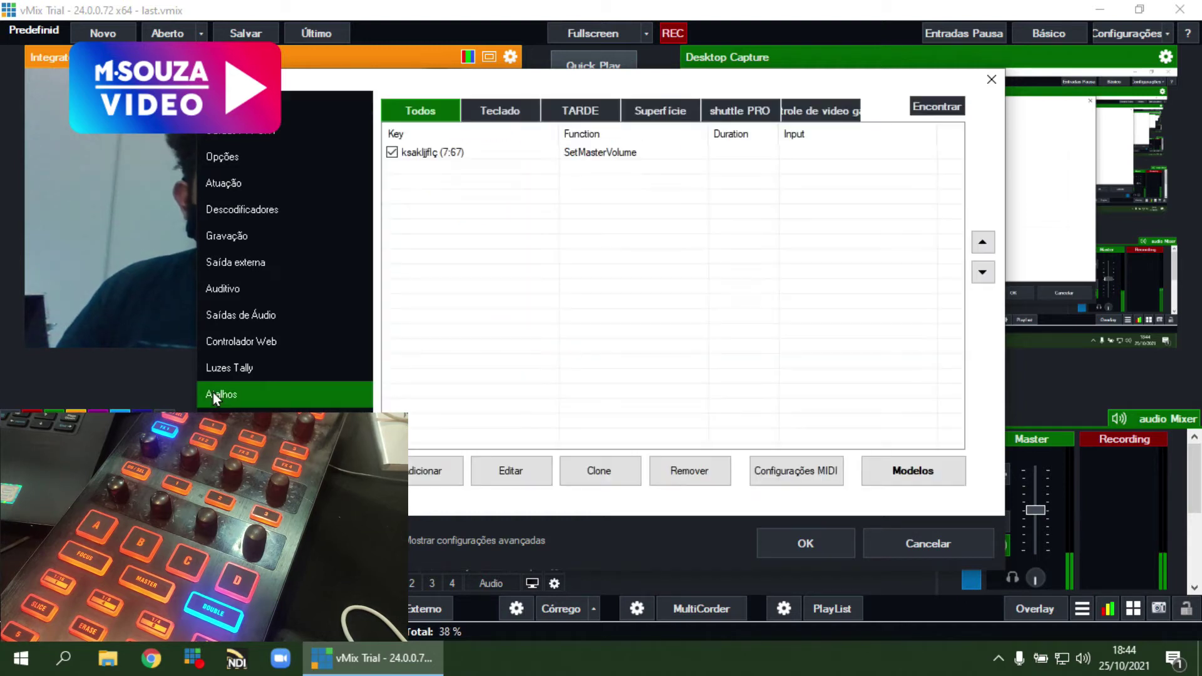
pyautogui.click(527, 158)
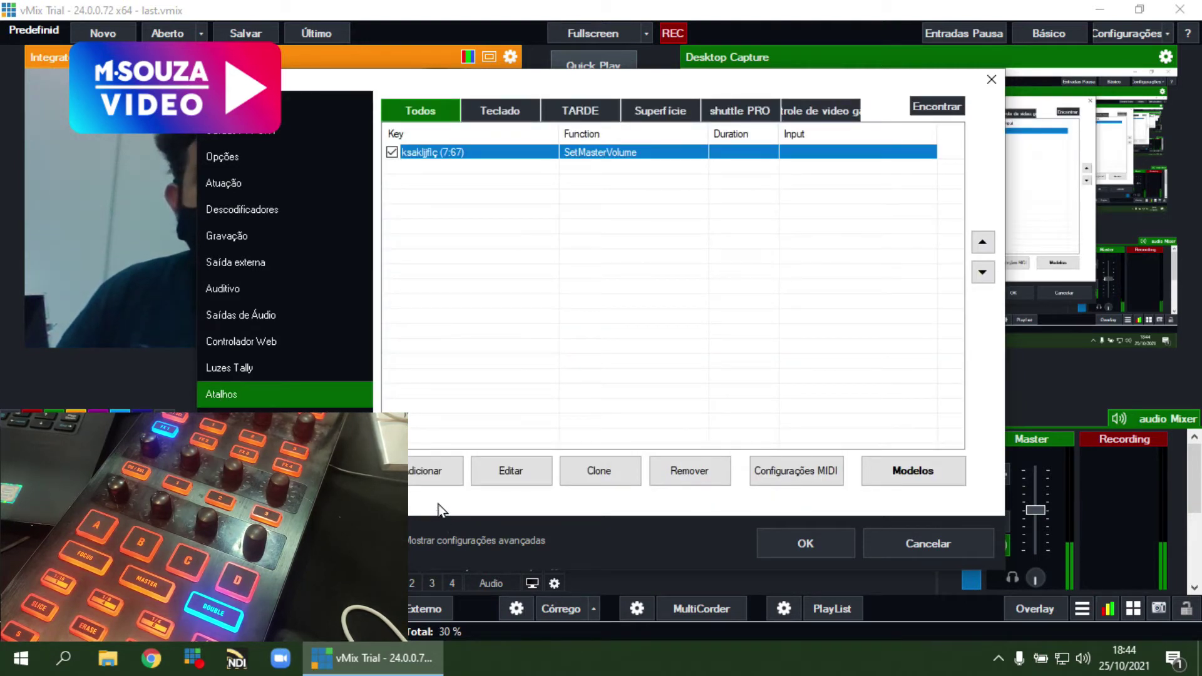
pyautogui.click(495, 474)
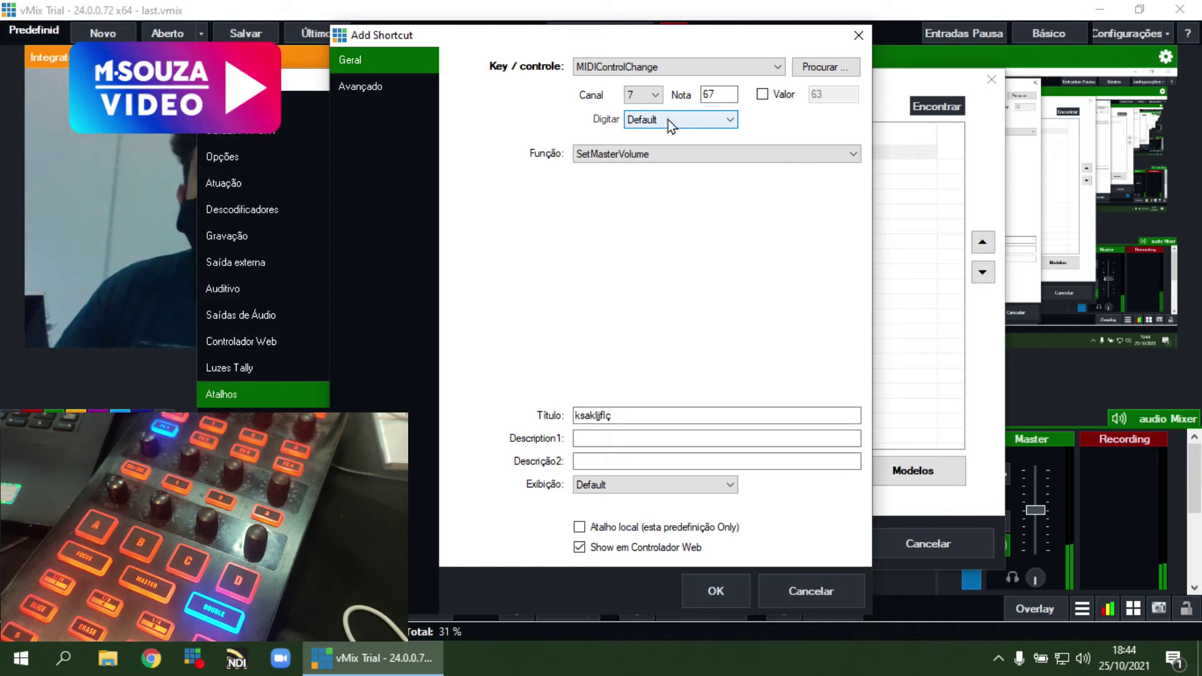
pyautogui.click(729, 121)
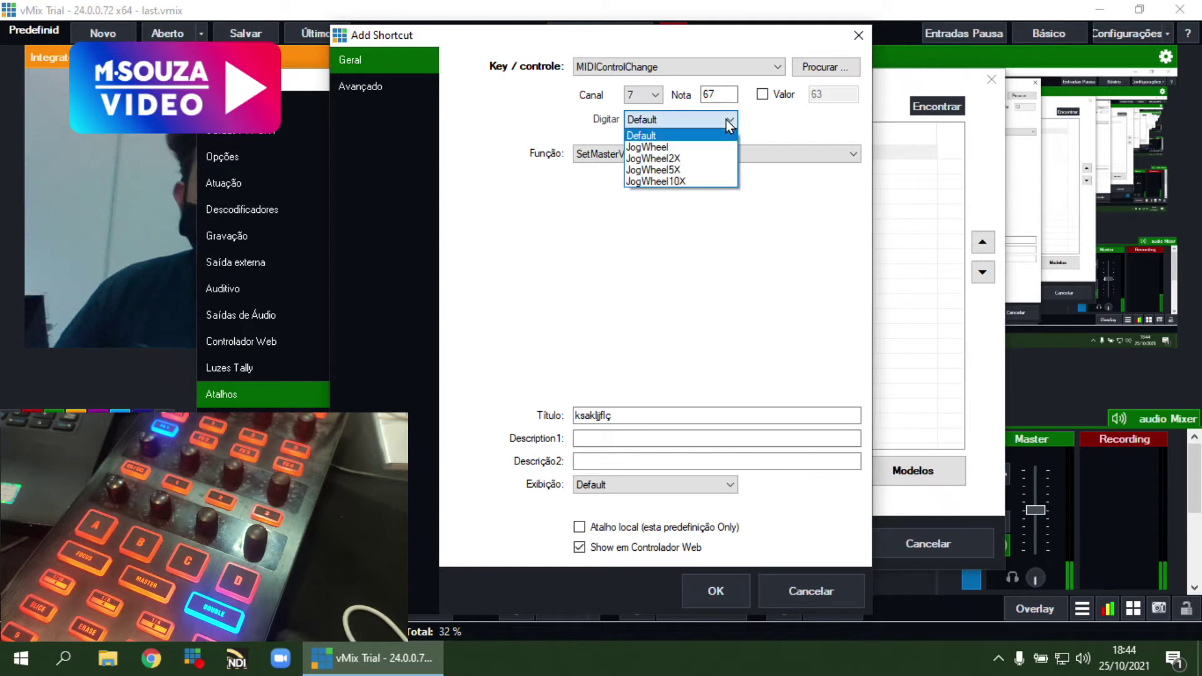
pyautogui.click(660, 149)
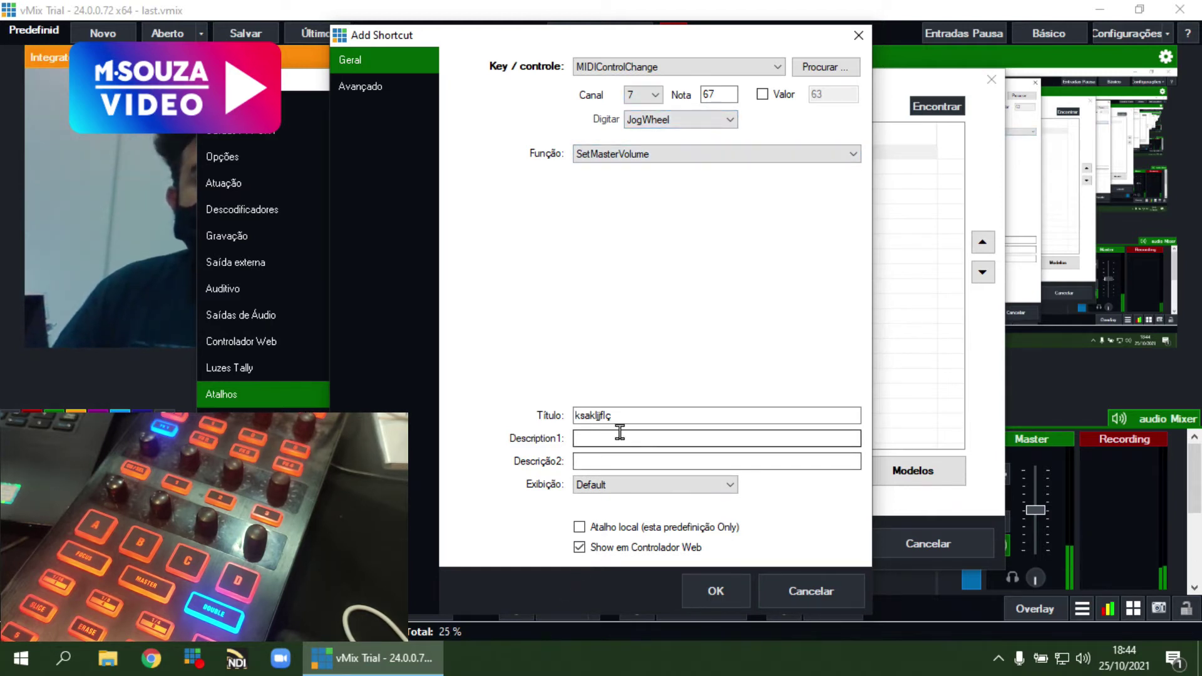
pyautogui.click(706, 588)
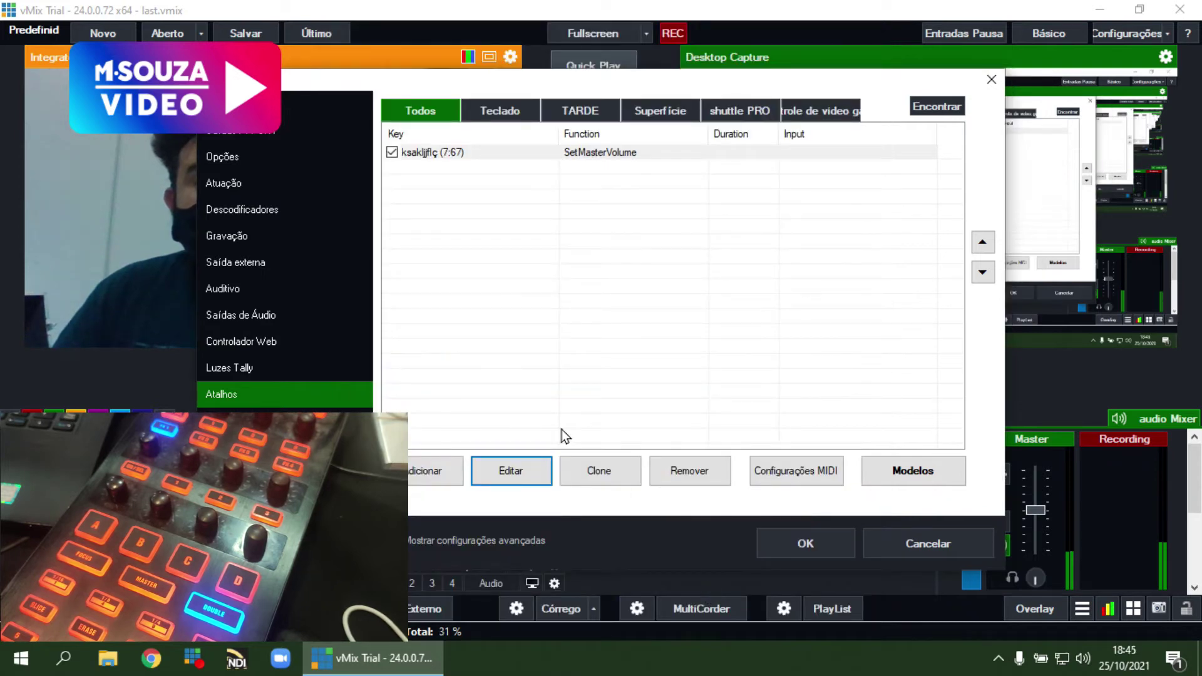
pyautogui.click(809, 542)
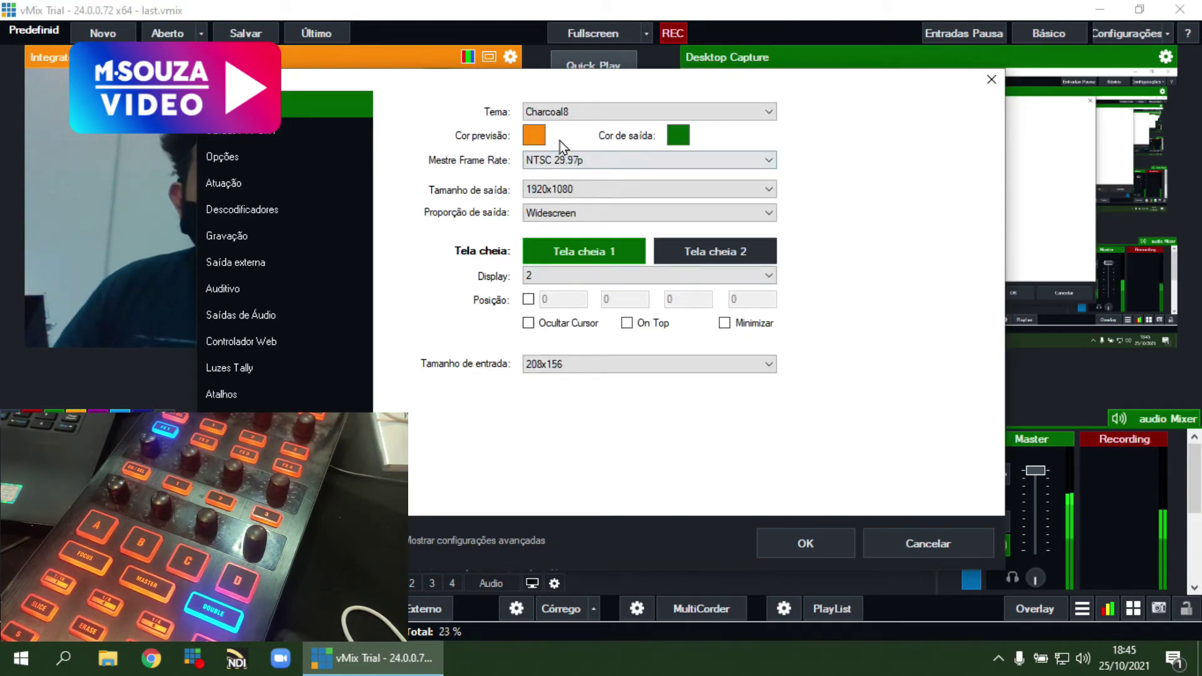
# Change the SetMasterVolume shortcut's control type to JogWheel10X, then save the shortcut and apply the settings.
pyautogui.click(227, 393)
pyautogui.click(522, 152)
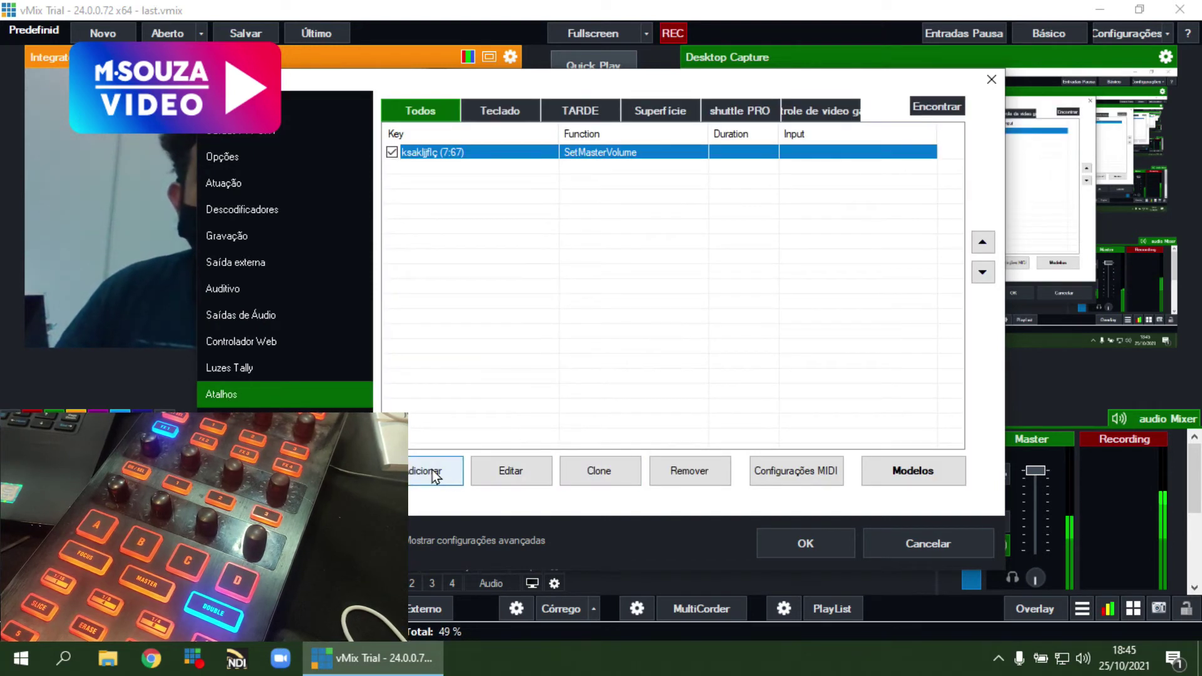
pyautogui.click(508, 476)
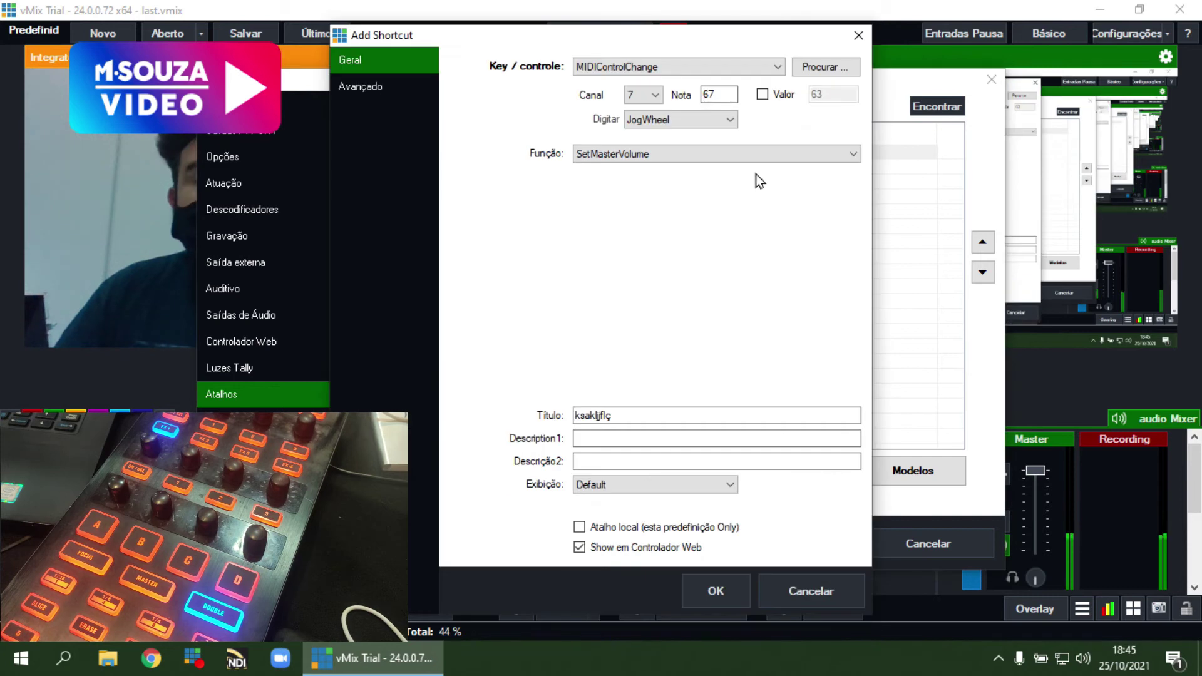
pyautogui.click(729, 119)
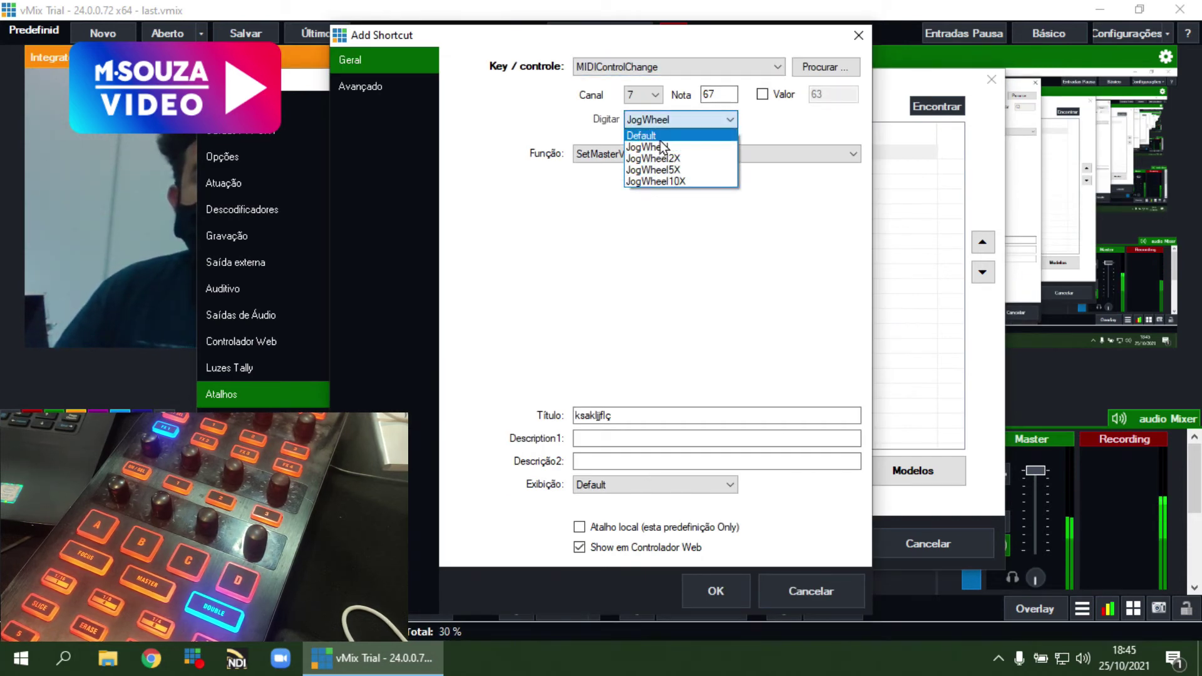
pyautogui.click(675, 182)
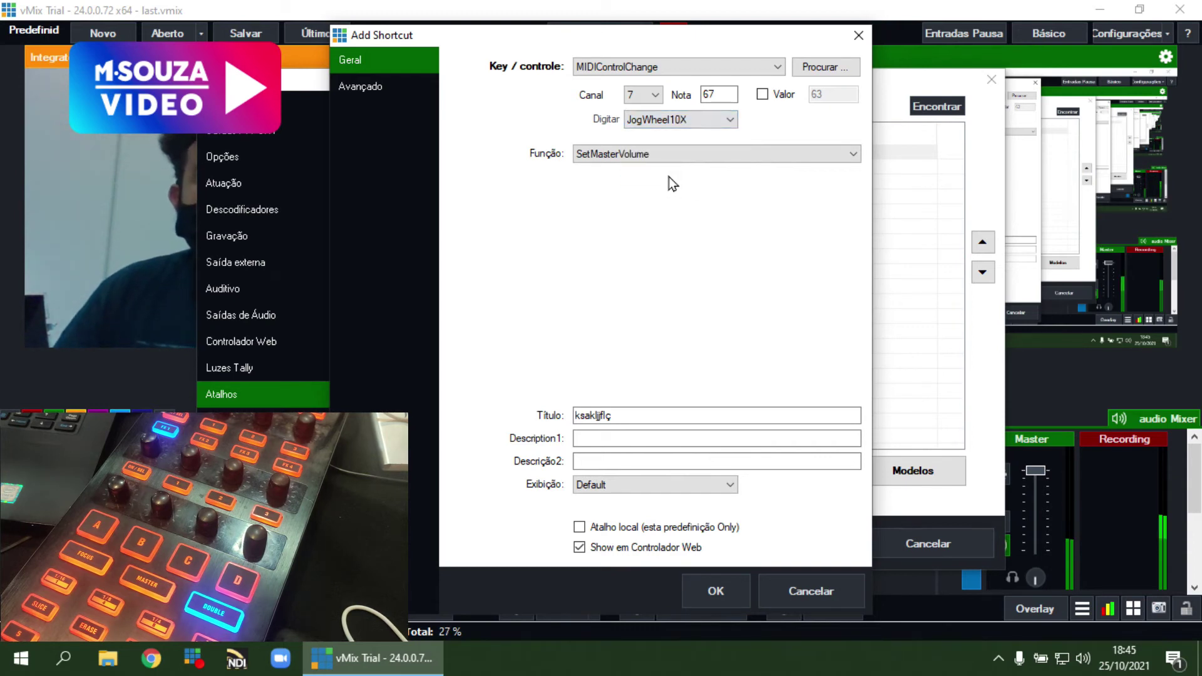
pyautogui.click(720, 589)
pyautogui.click(796, 552)
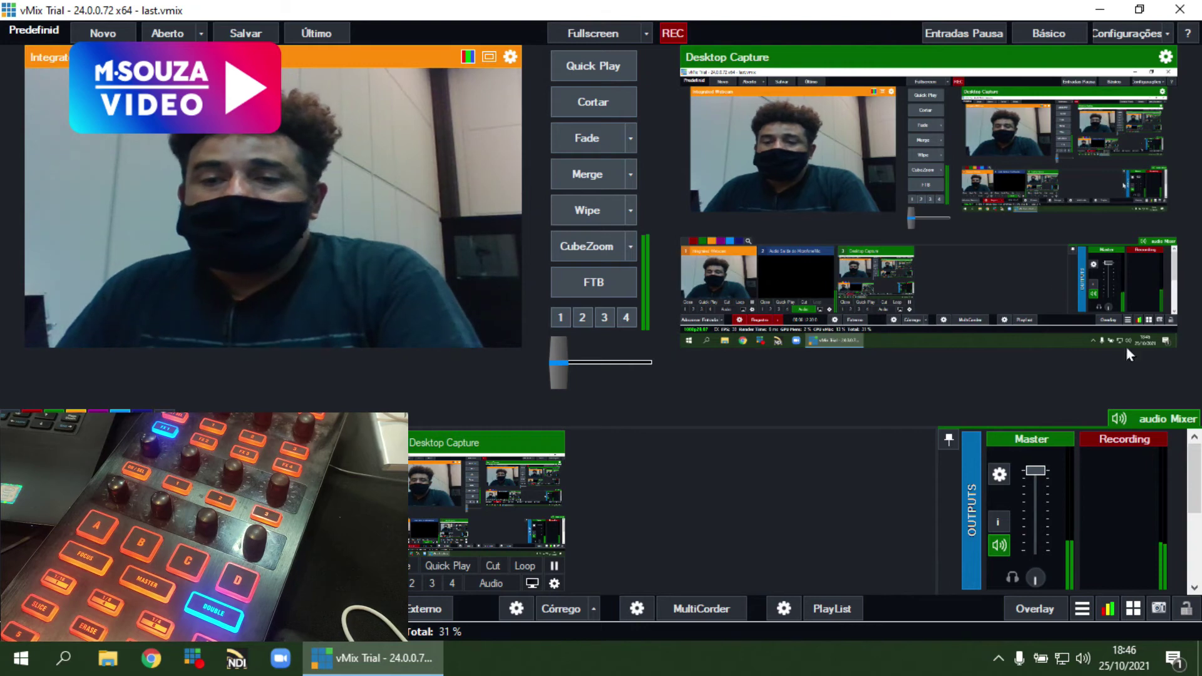
# Change the SetMasterVolume shortcut's control type to JogWheel5X, save the shortcut and apply the settings.
pyautogui.click(1114, 34)
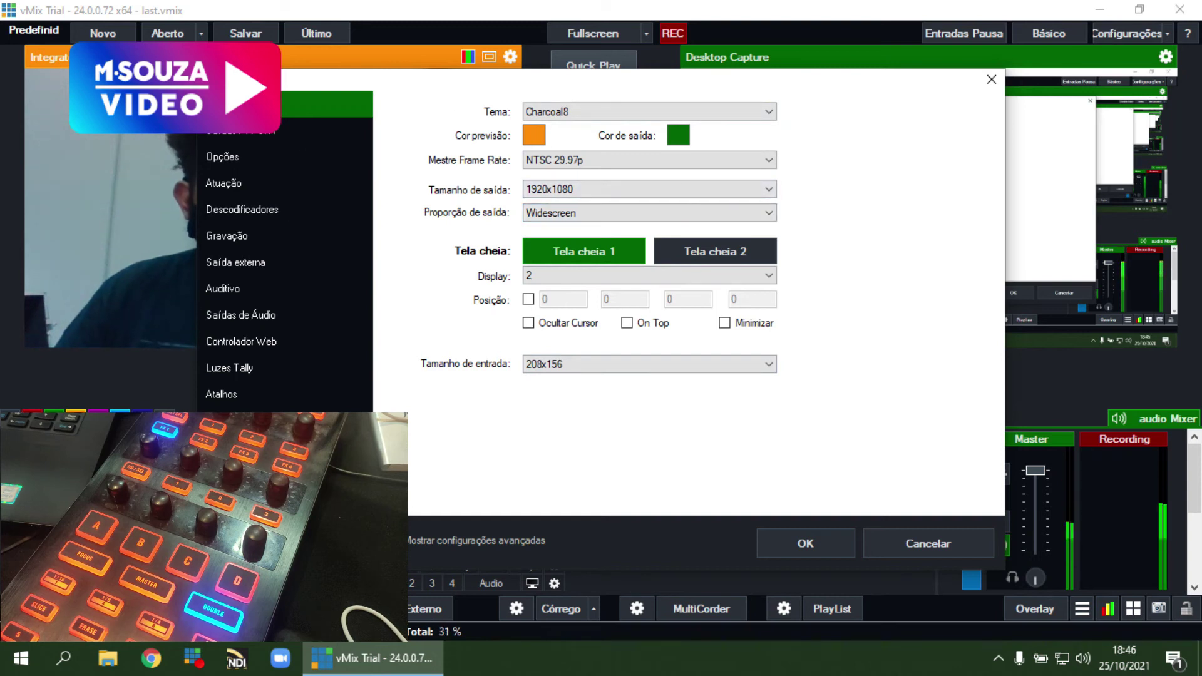
pyautogui.click(223, 183)
pyautogui.click(232, 393)
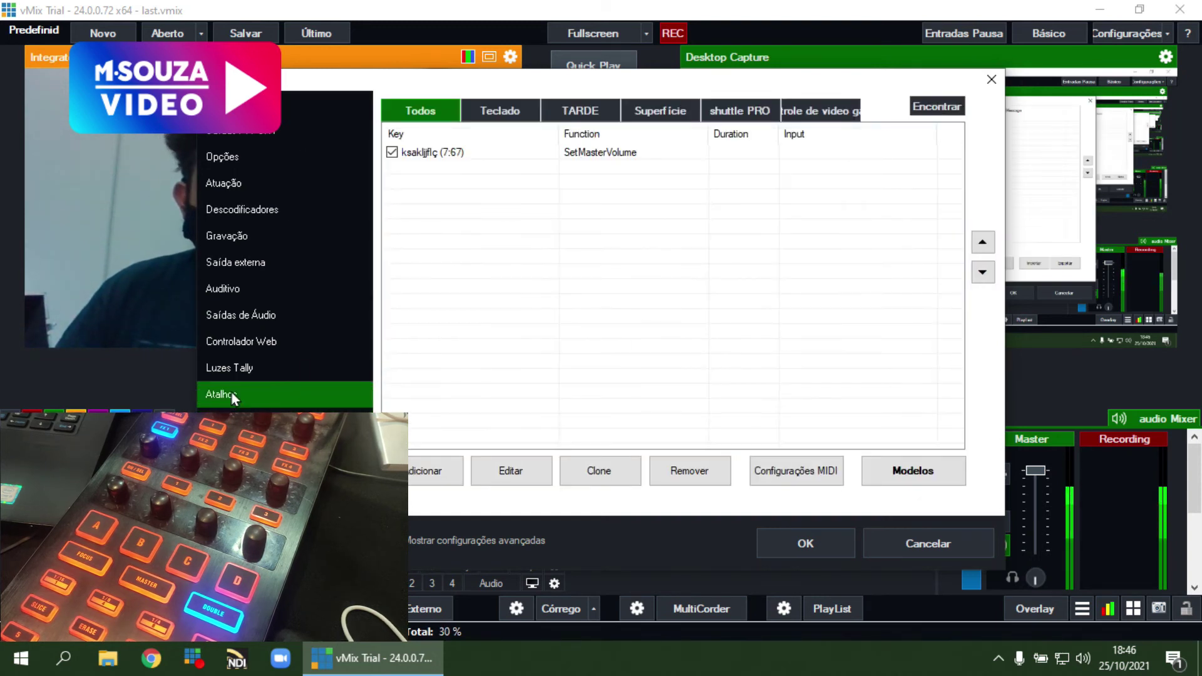
pyautogui.click(475, 153)
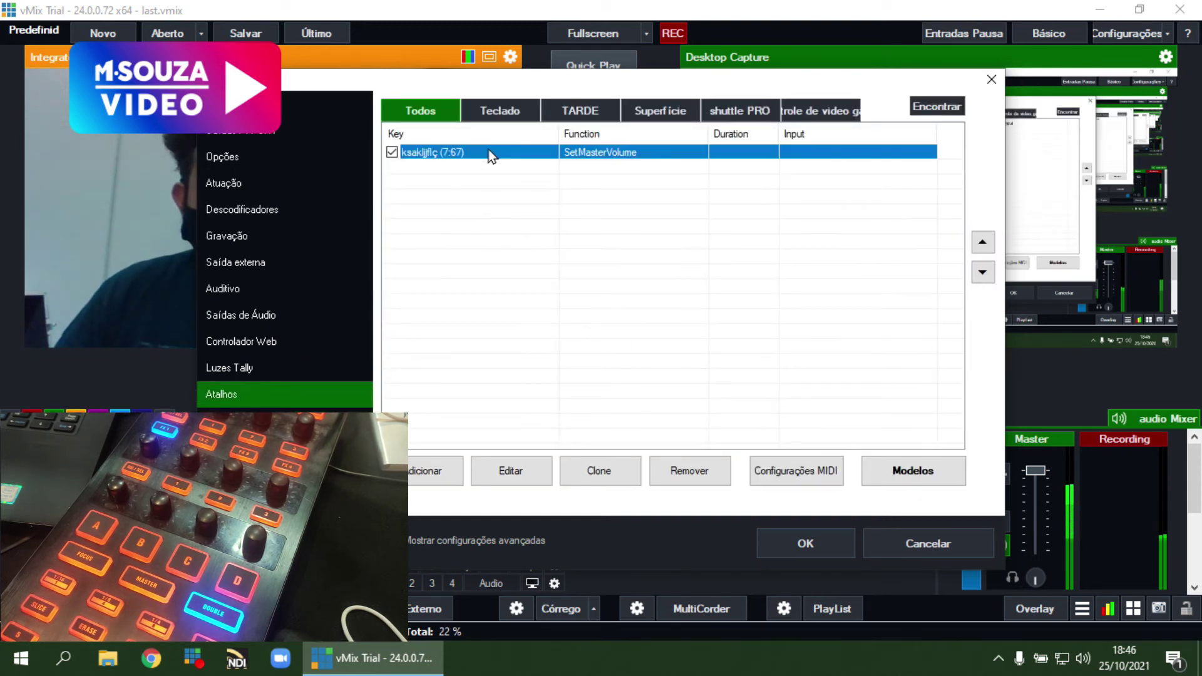
pyautogui.click(507, 471)
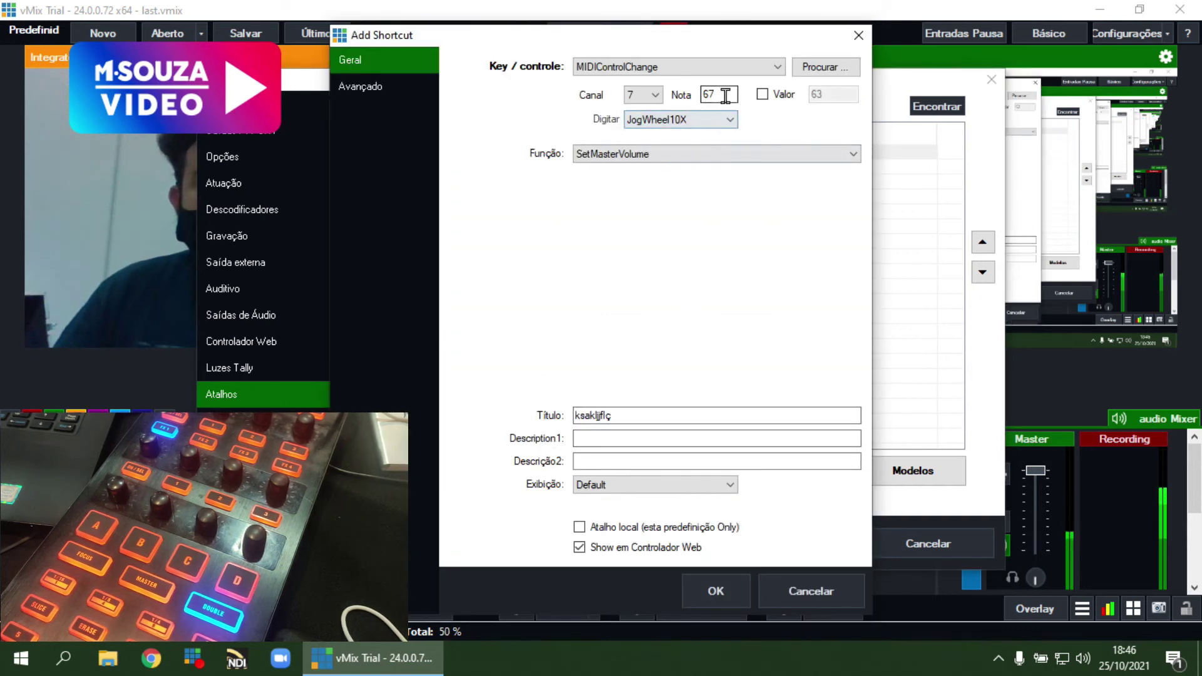
pyautogui.click(728, 120)
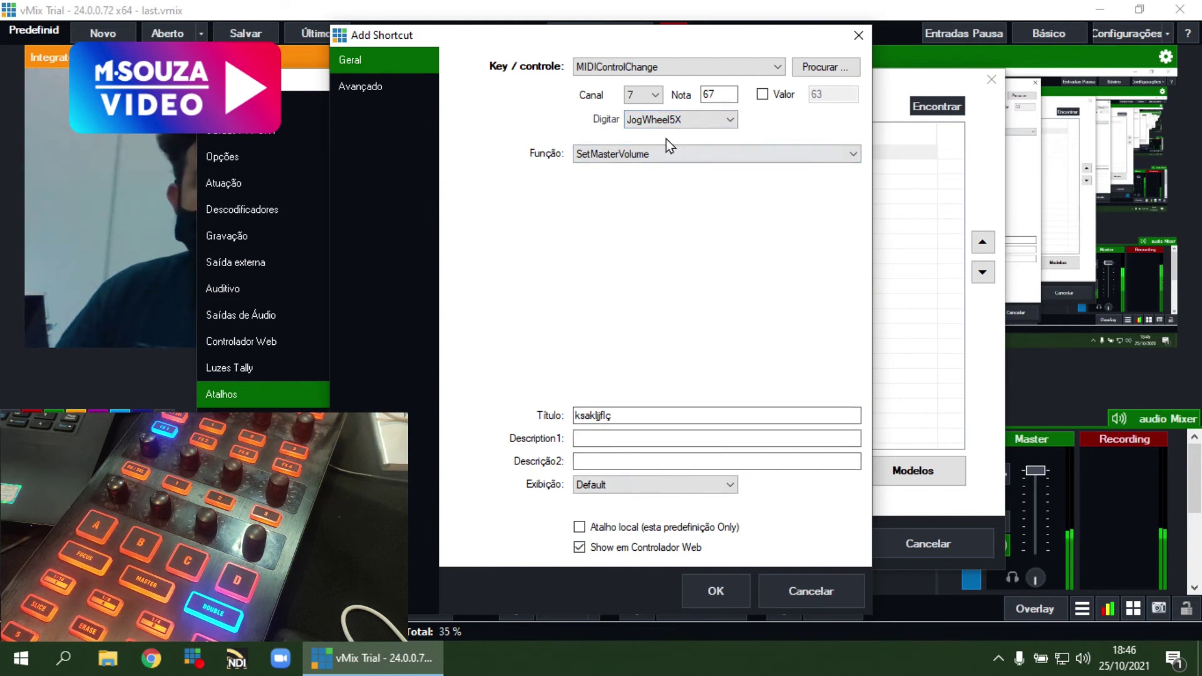
pyautogui.click(727, 129)
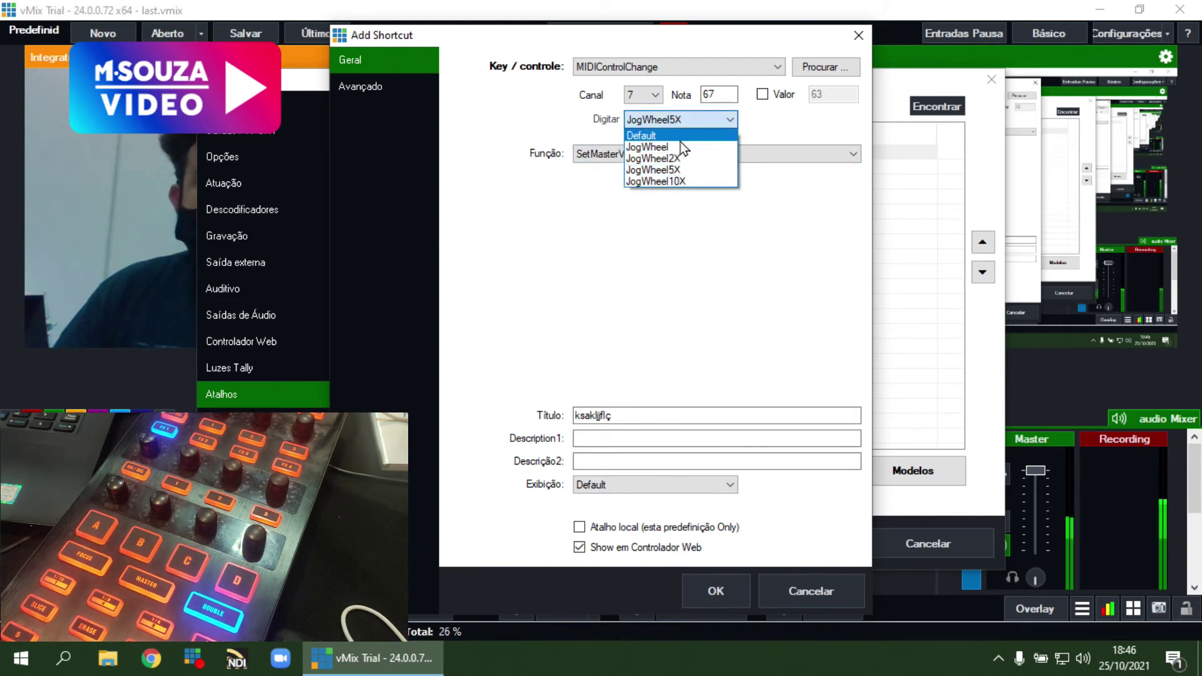
pyautogui.click(675, 176)
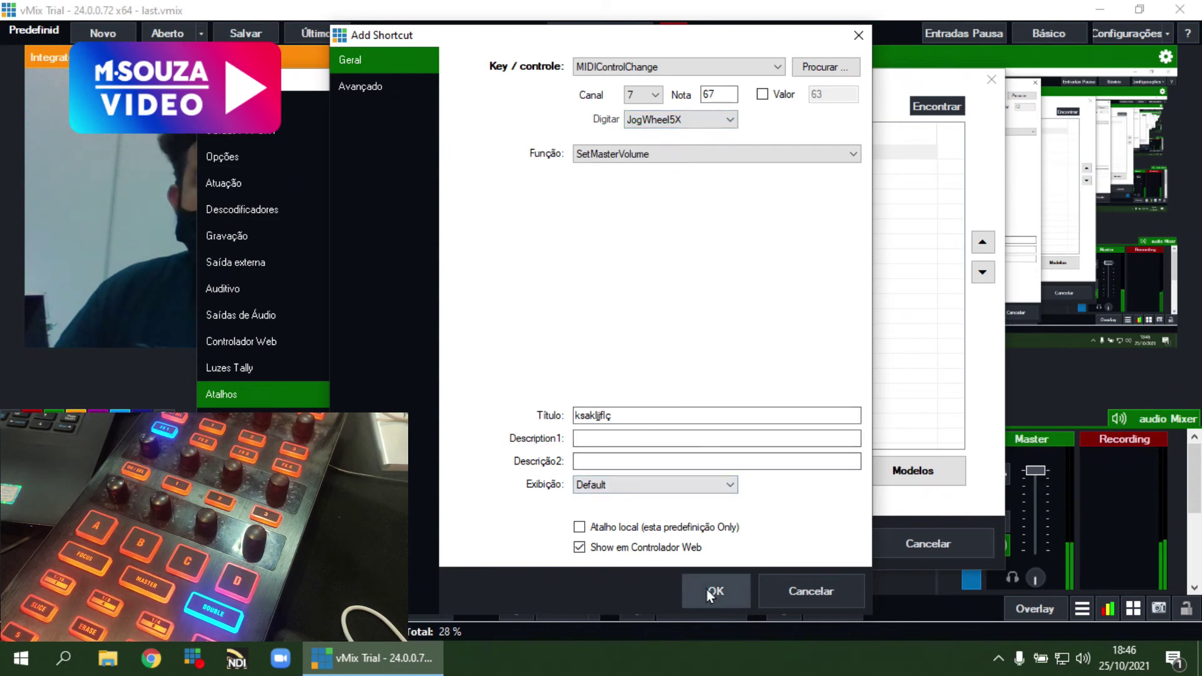
pyautogui.click(717, 592)
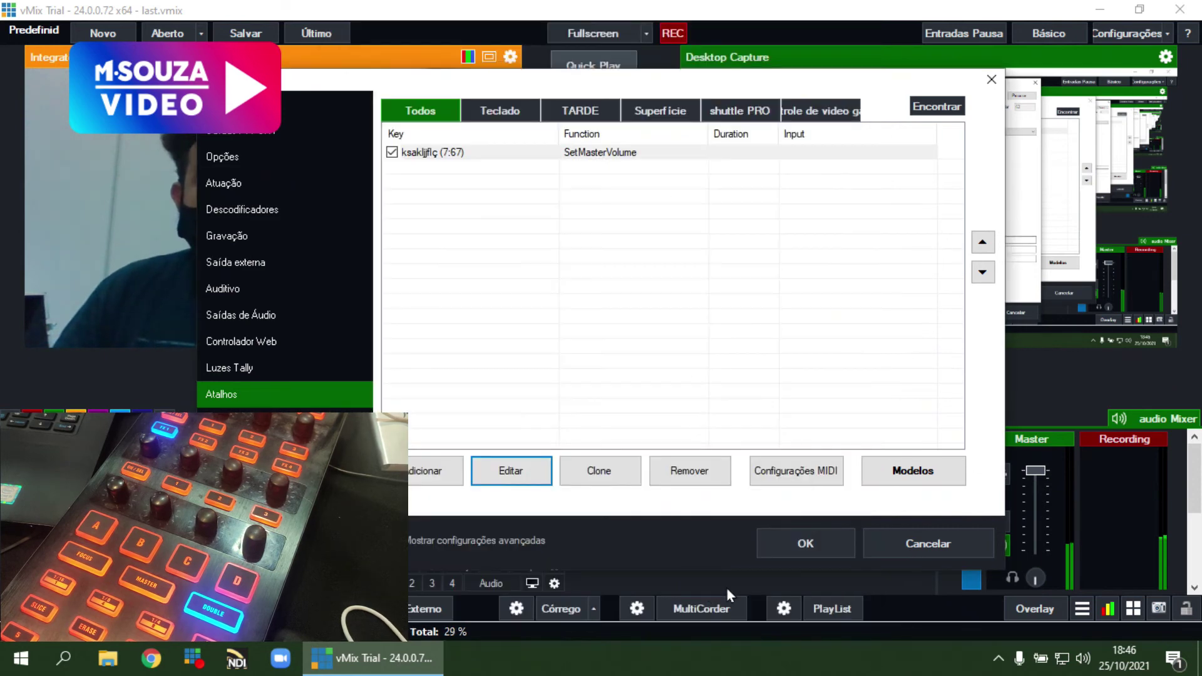
pyautogui.click(776, 547)
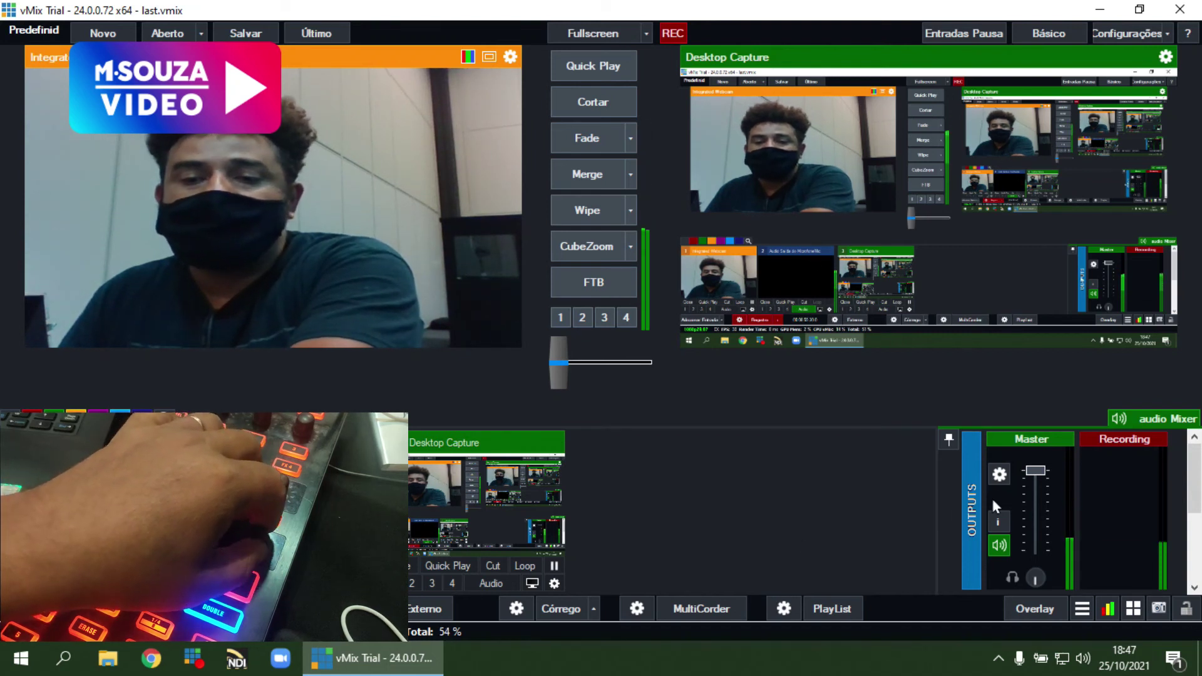
pyautogui.moveTo(1025, 520)
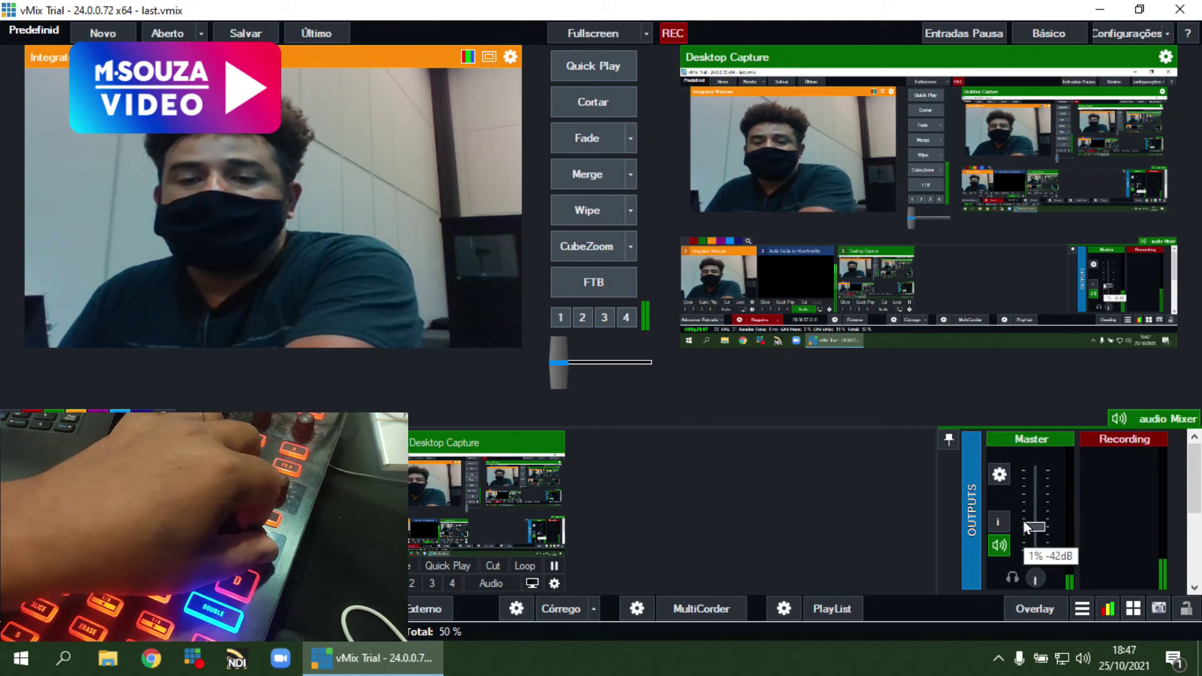